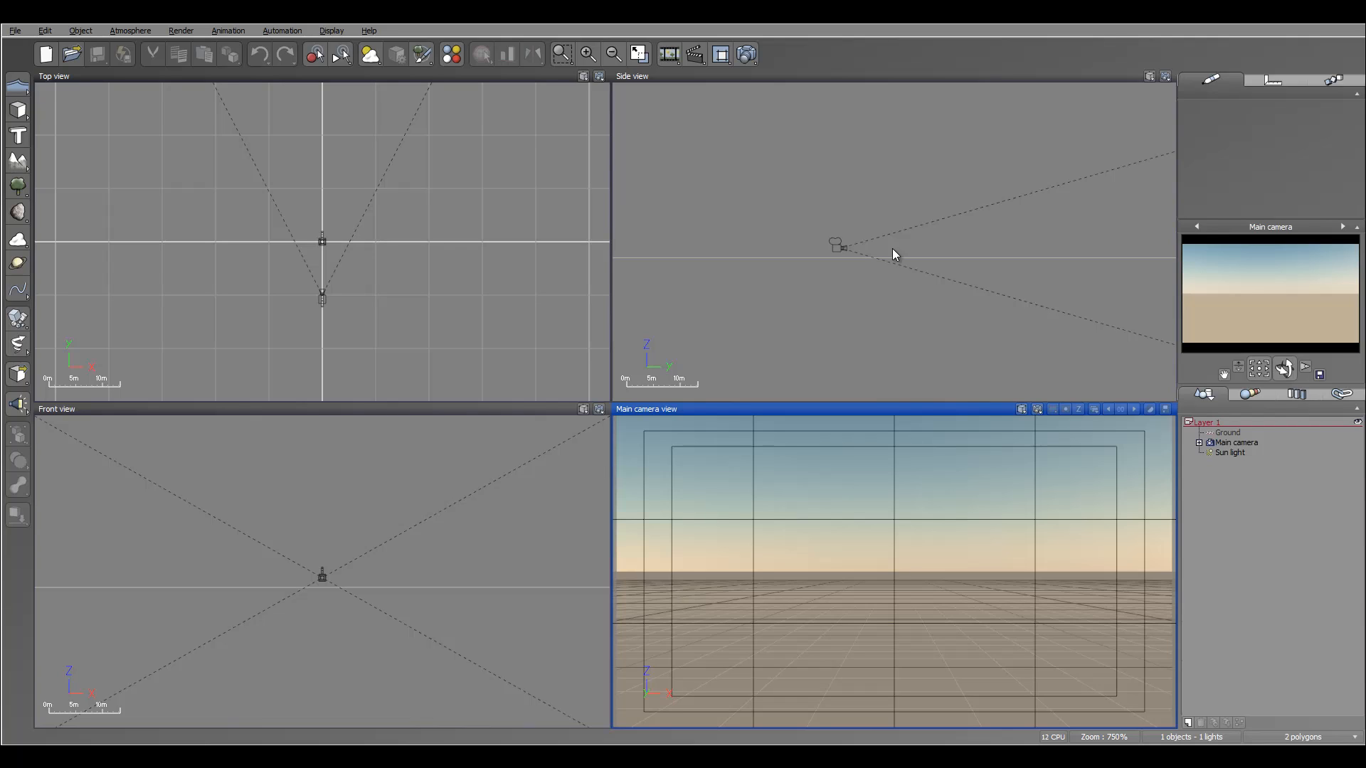
Add an infinite water plane and open its sea material in the Advanced Material Editor.
{"action": "right_click_drag", "start_coordinate": [930, 194], "coordinate": [919, 250]}
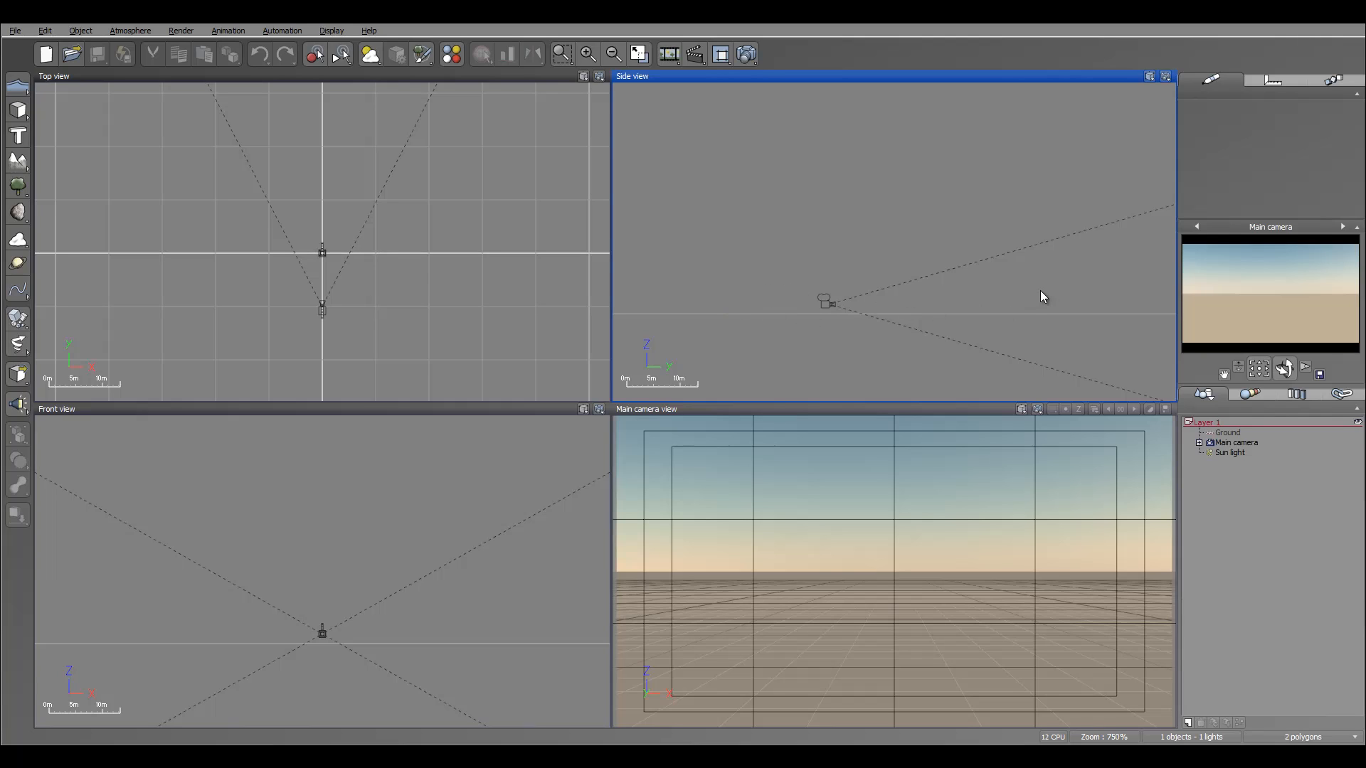
{"action": "left_click", "coordinate": [18, 86]}
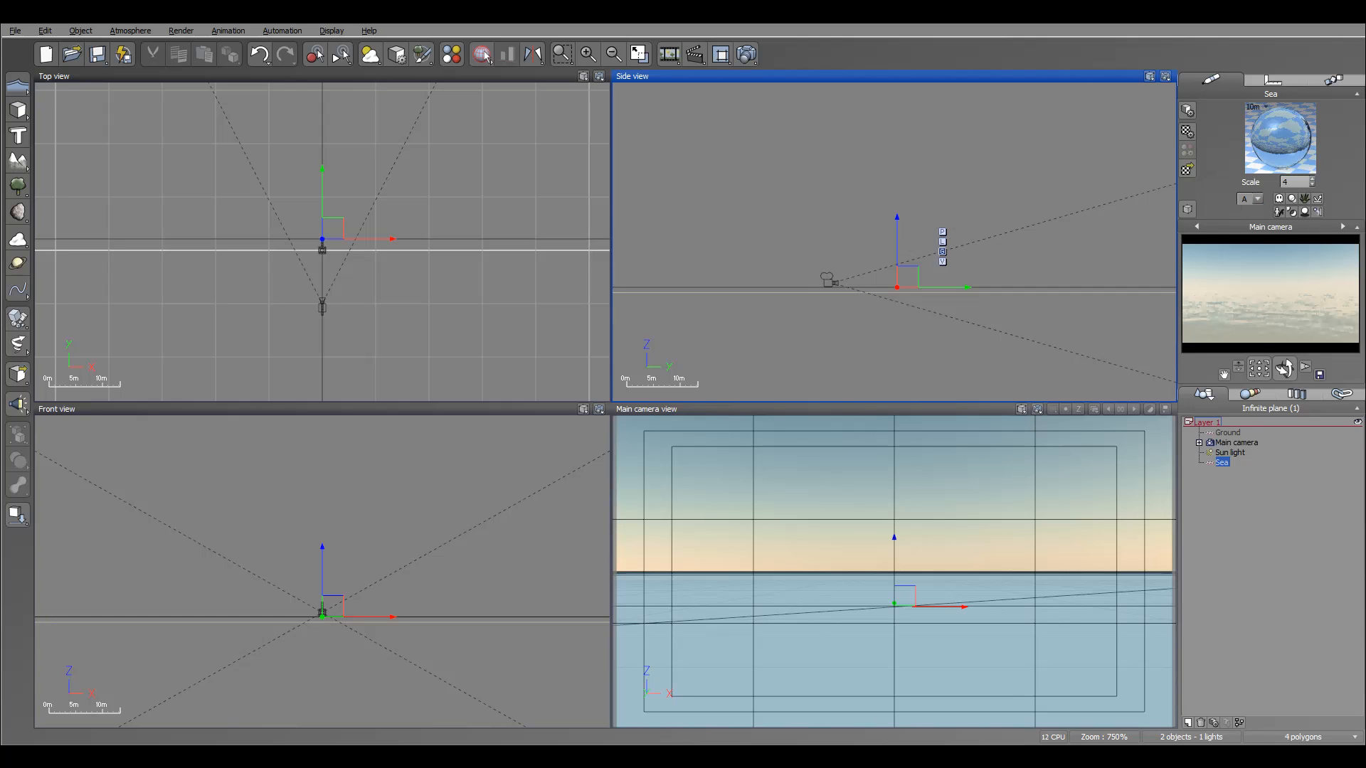
{"action": "double_click", "coordinate": [1283, 153]}
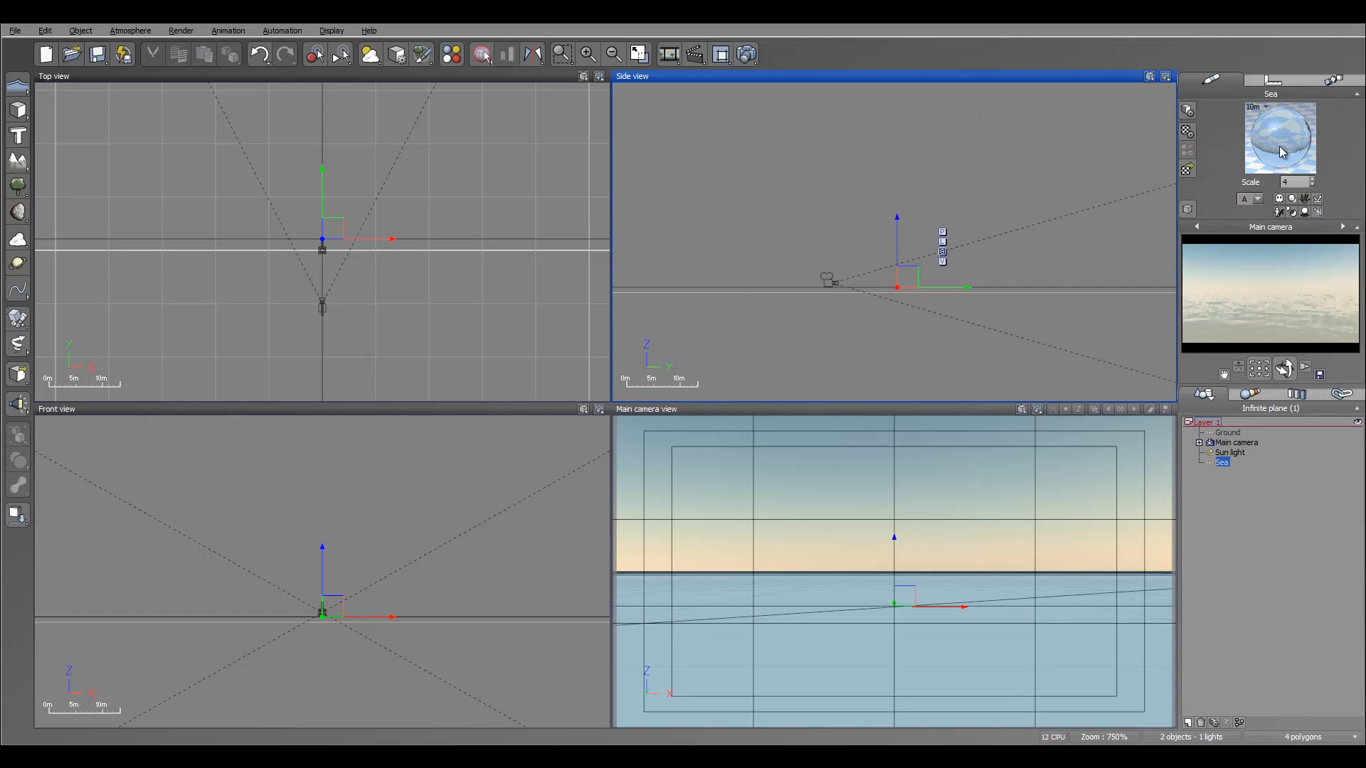
{"action": "left_click_drag", "start_coordinate": [527, 105], "coordinate": [718, 104]}
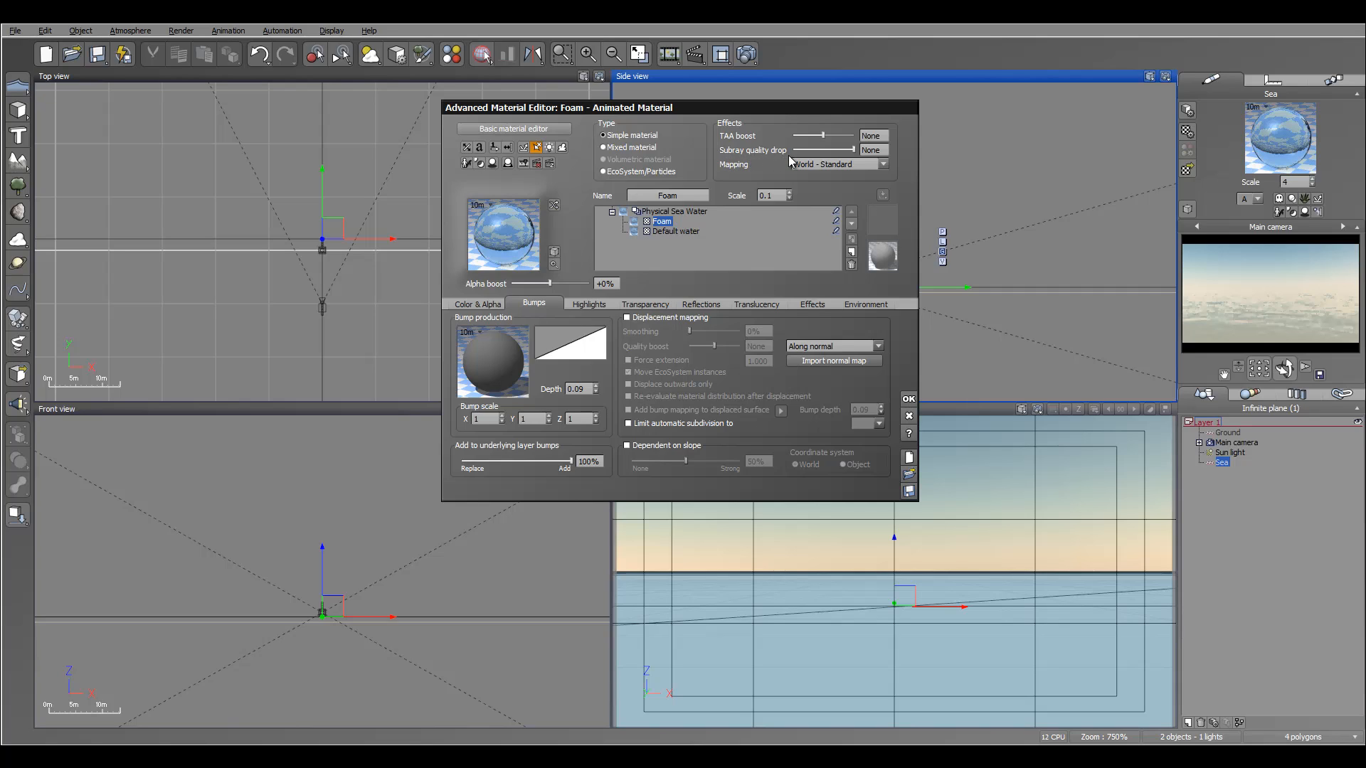
Select the Default water layer and set its subray quality drop to -1.1.
{"action": "left_click", "coordinate": [670, 232]}
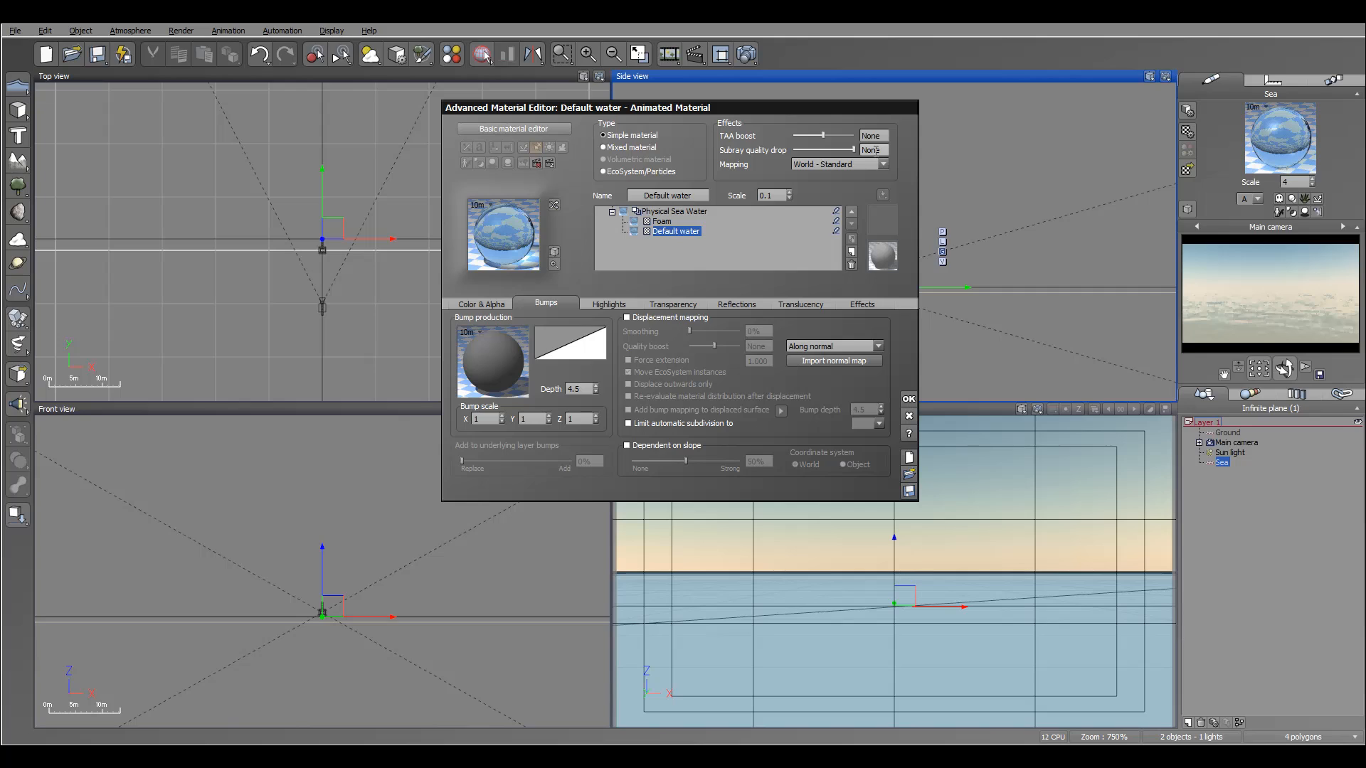
{"action": "left_click_drag", "start_coordinate": [853, 151], "coordinate": [837, 151]}
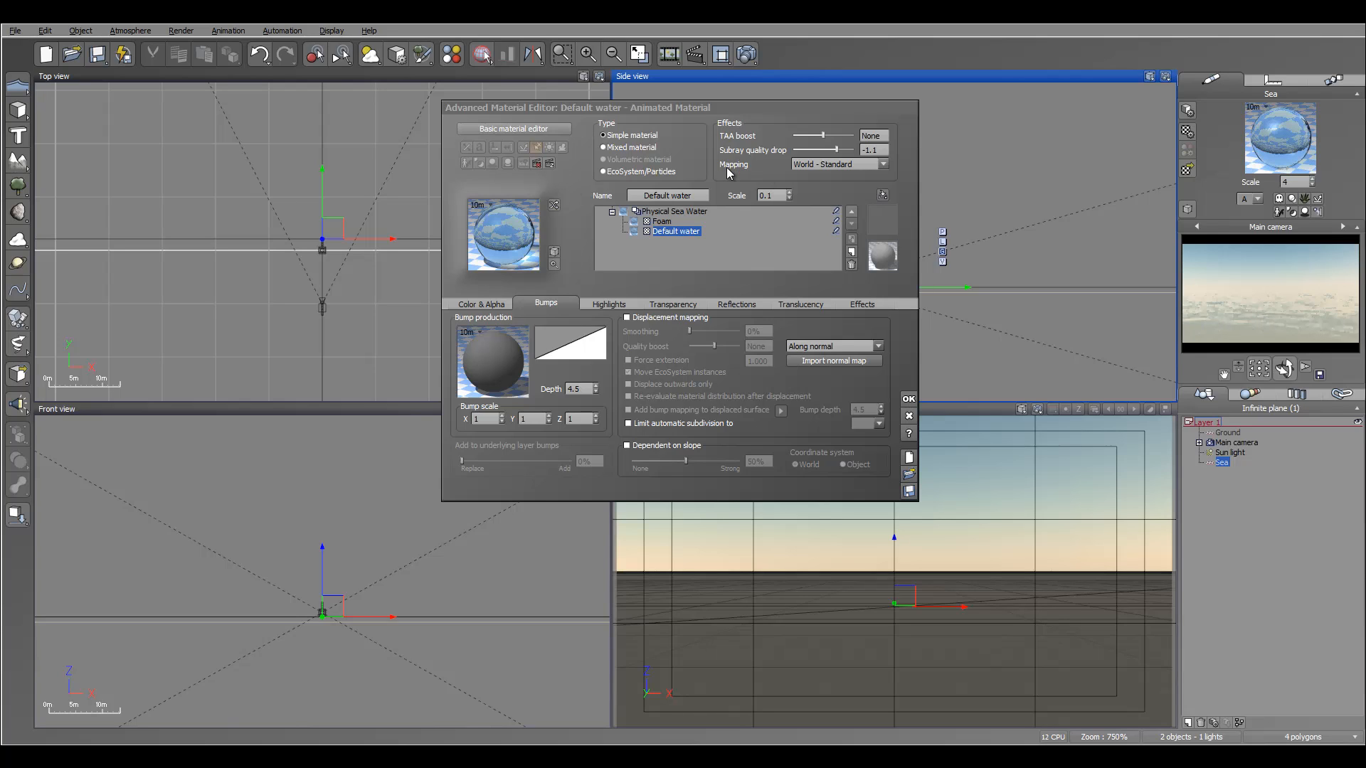
Set the Default water layer's Turn reflective with angle transparency setting to 31%.
{"action": "left_click", "coordinate": [735, 303]}
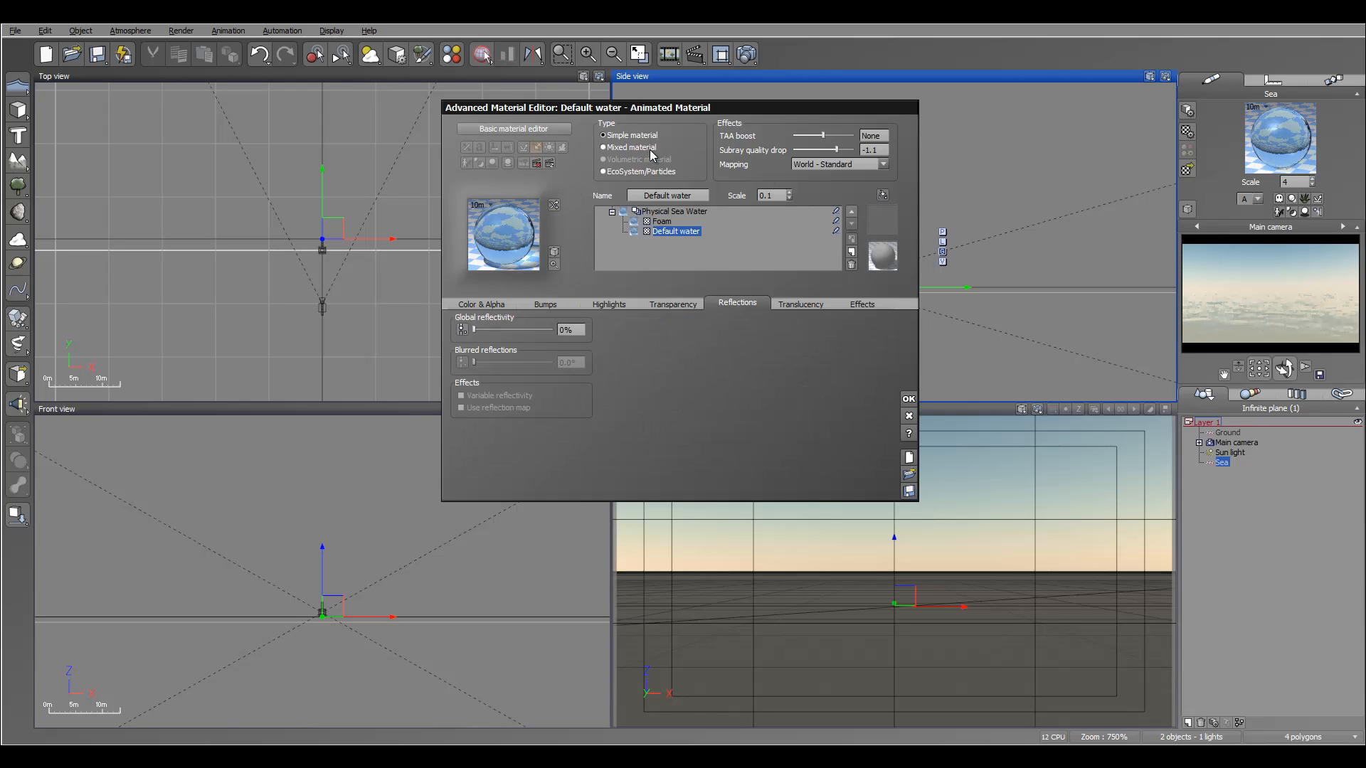
{"action": "left_click", "coordinate": [679, 303]}
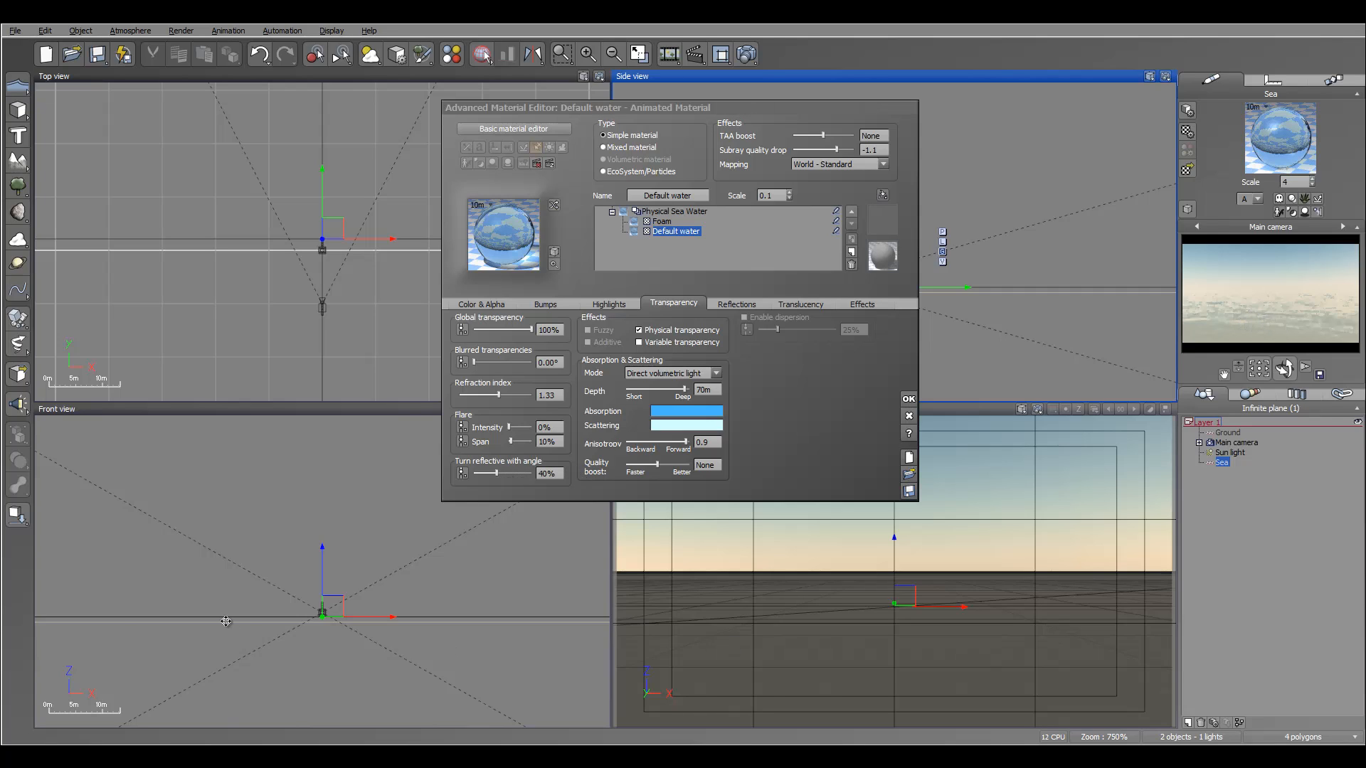
{"action": "left_click_drag", "start_coordinate": [496, 474], "coordinate": [517, 476]}
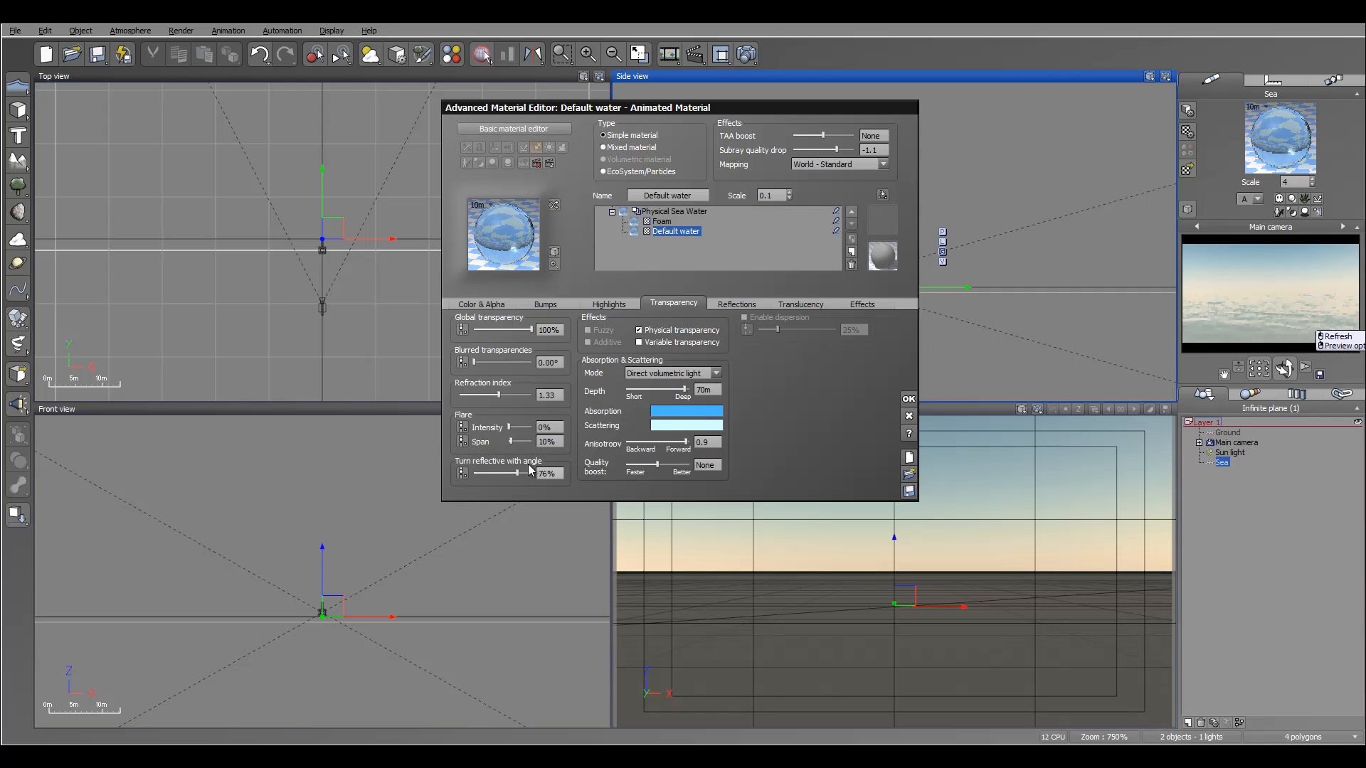
{"action": "left_click_drag", "start_coordinate": [517, 473], "coordinate": [523, 478]}
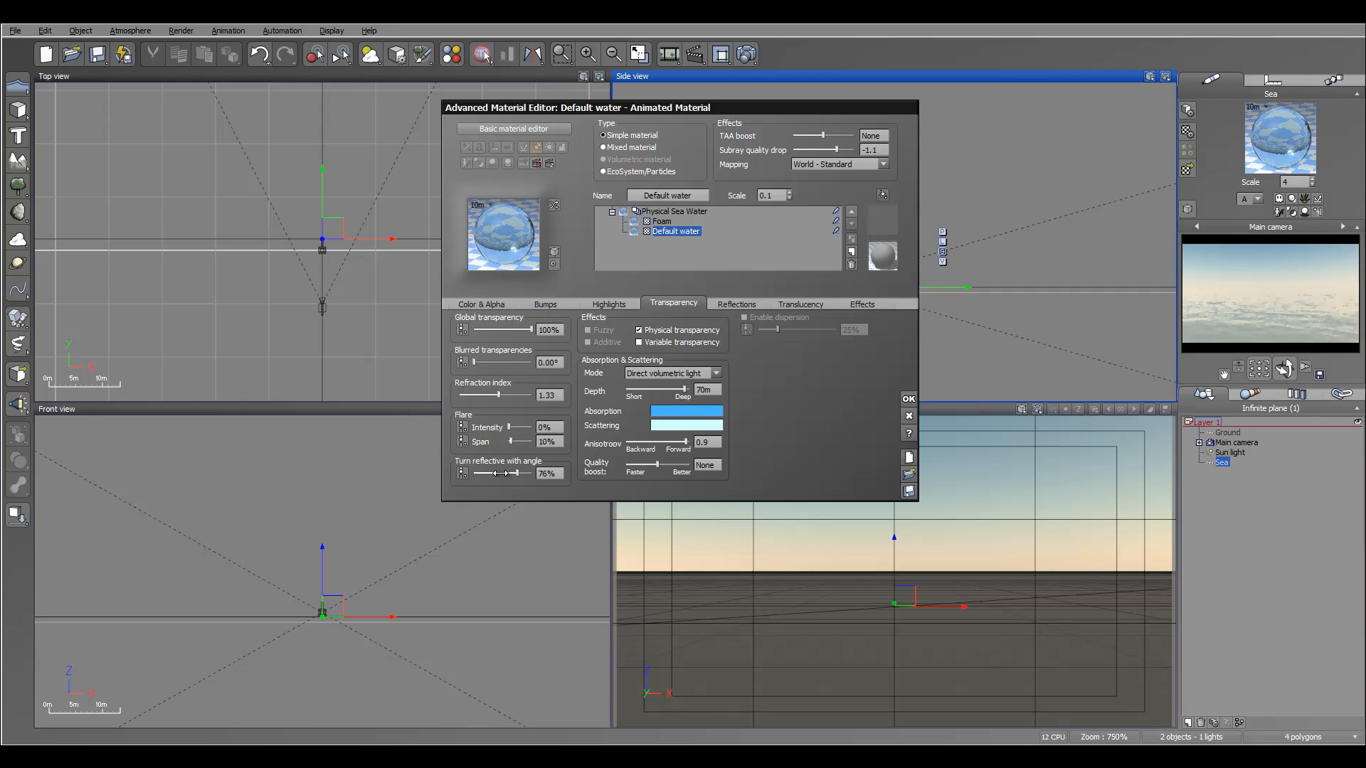
{"action": "left_click_drag", "start_coordinate": [521, 474], "coordinate": [489, 476]}
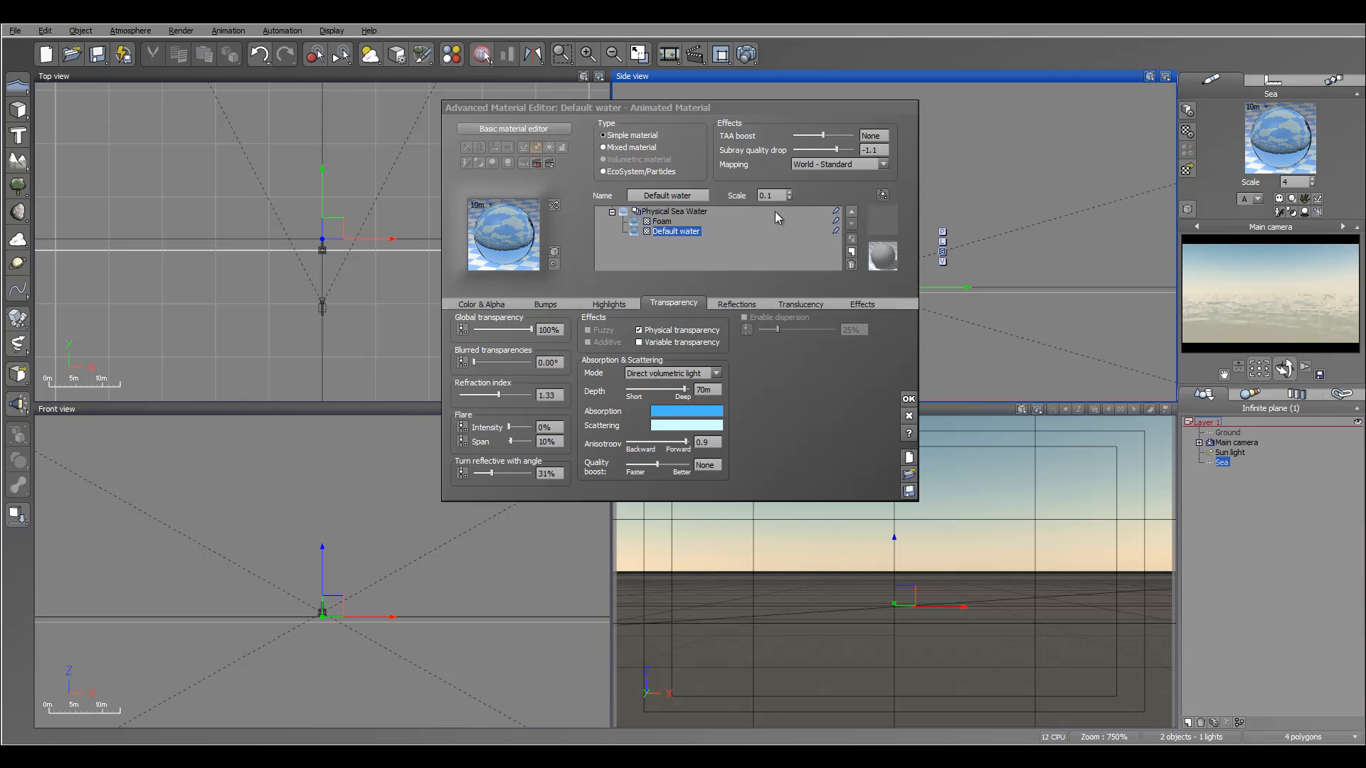
Close the material editor and delete the sea plane.
{"action": "left_click", "coordinate": [910, 416]}
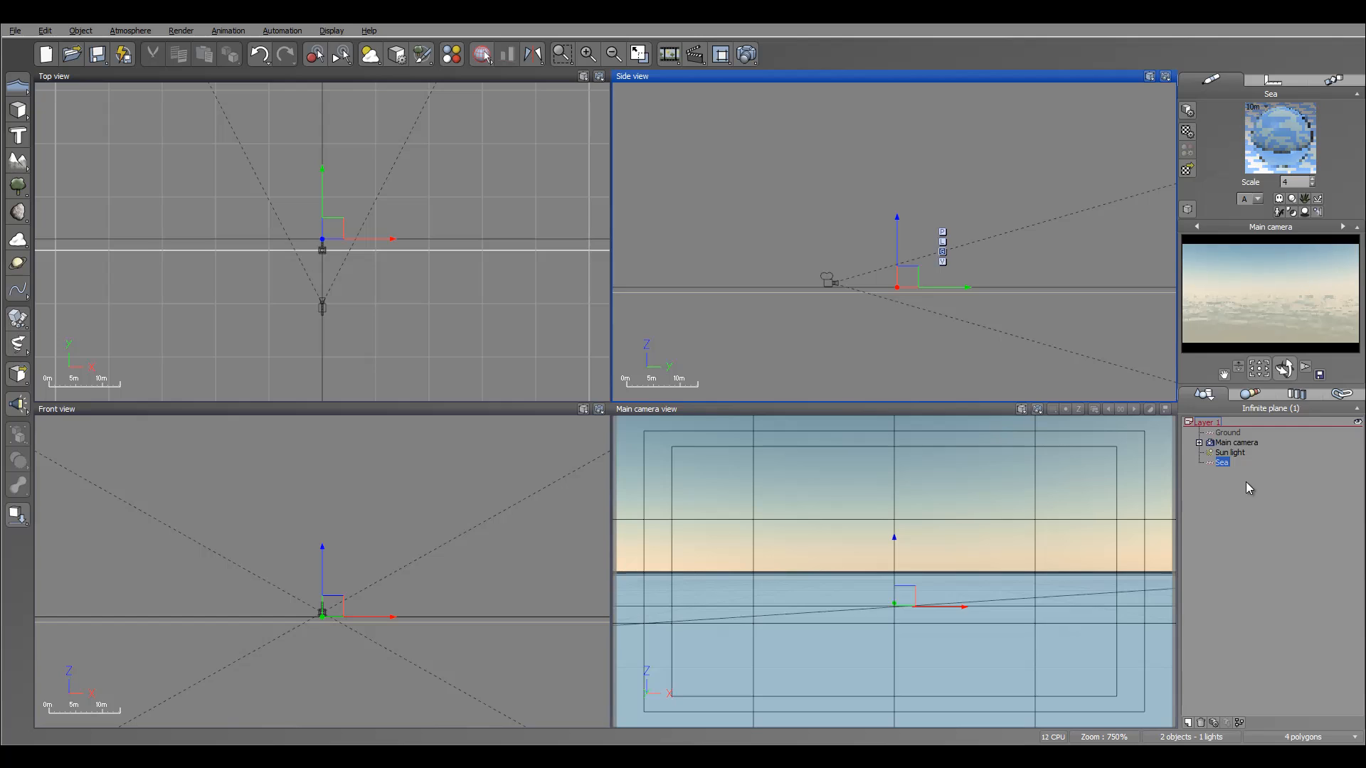
{"action": "key", "text": "Delete"}
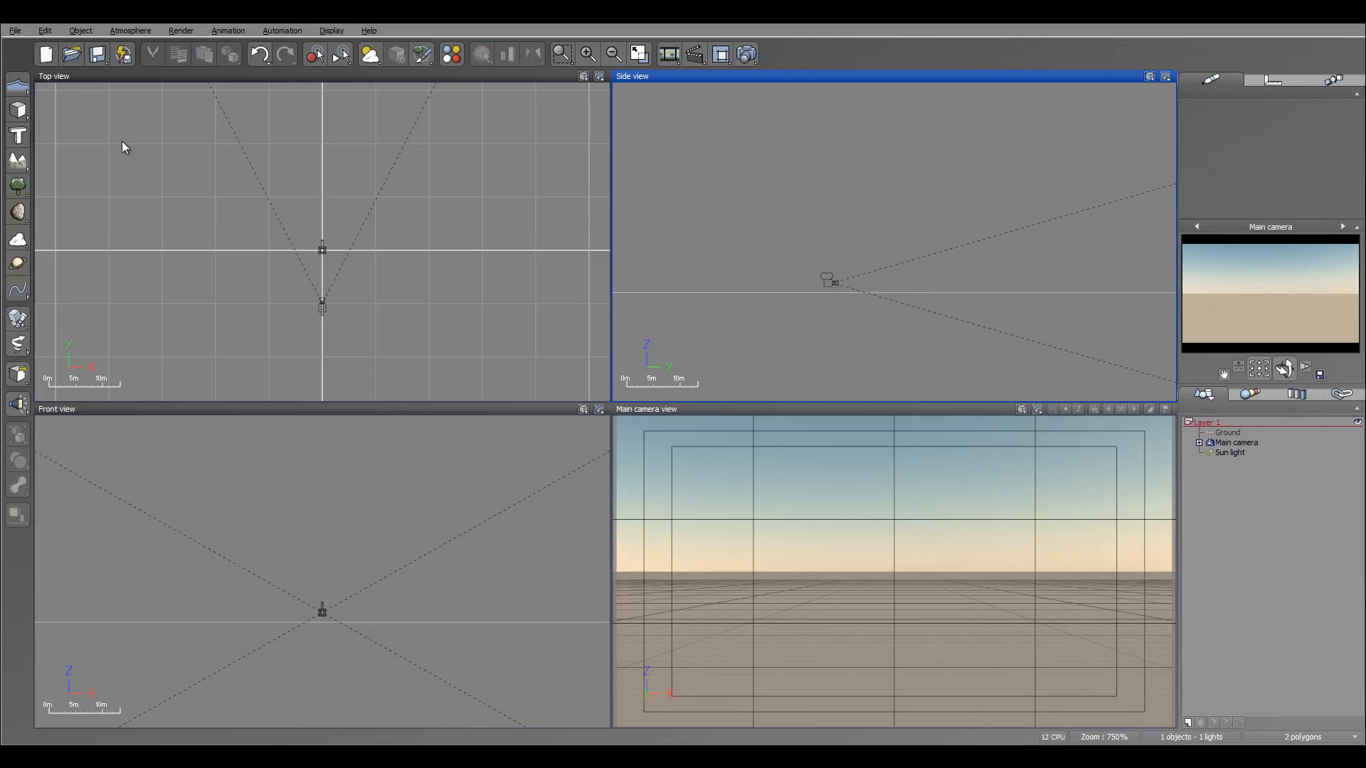
Add a cube and move it up above the ground in the side view.
{"action": "left_click", "coordinate": [19, 111]}
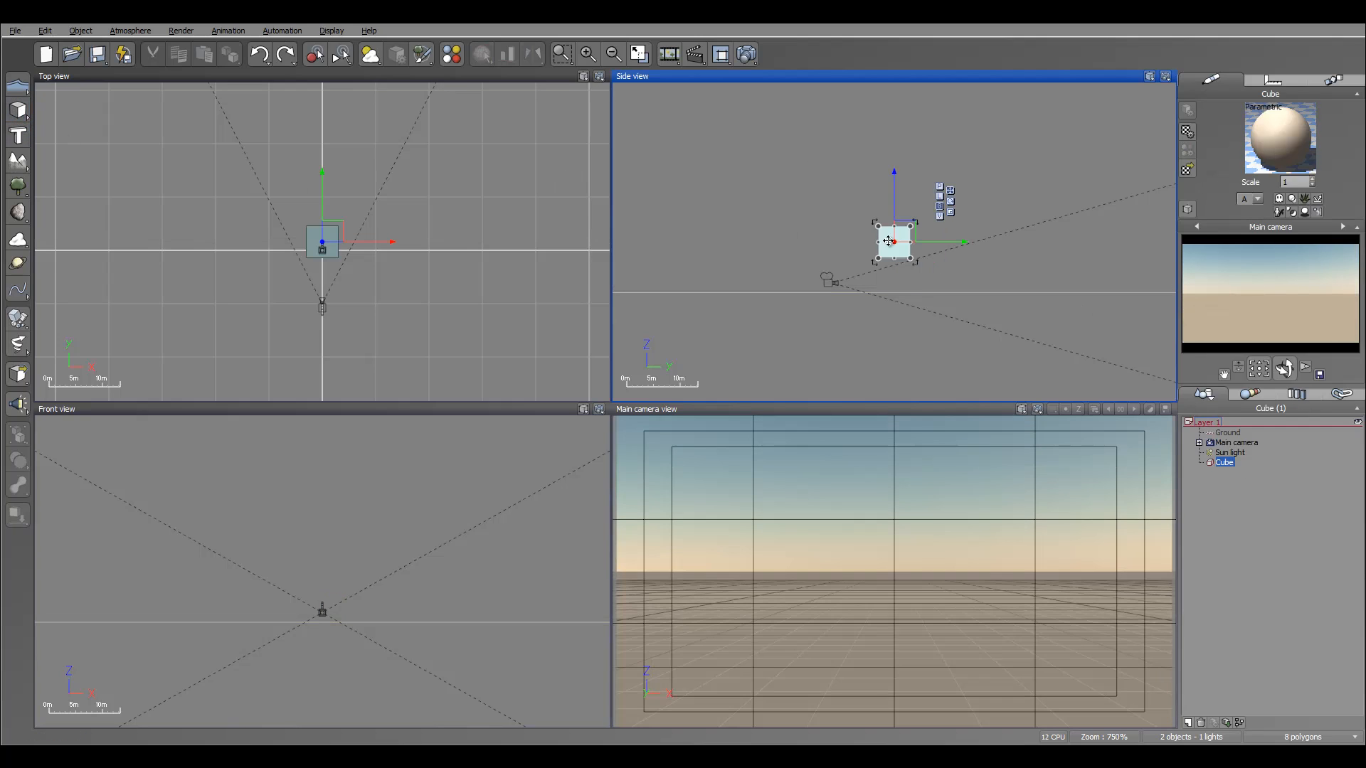
{"action": "left_click_drag", "start_coordinate": [889, 241], "coordinate": [923, 268]}
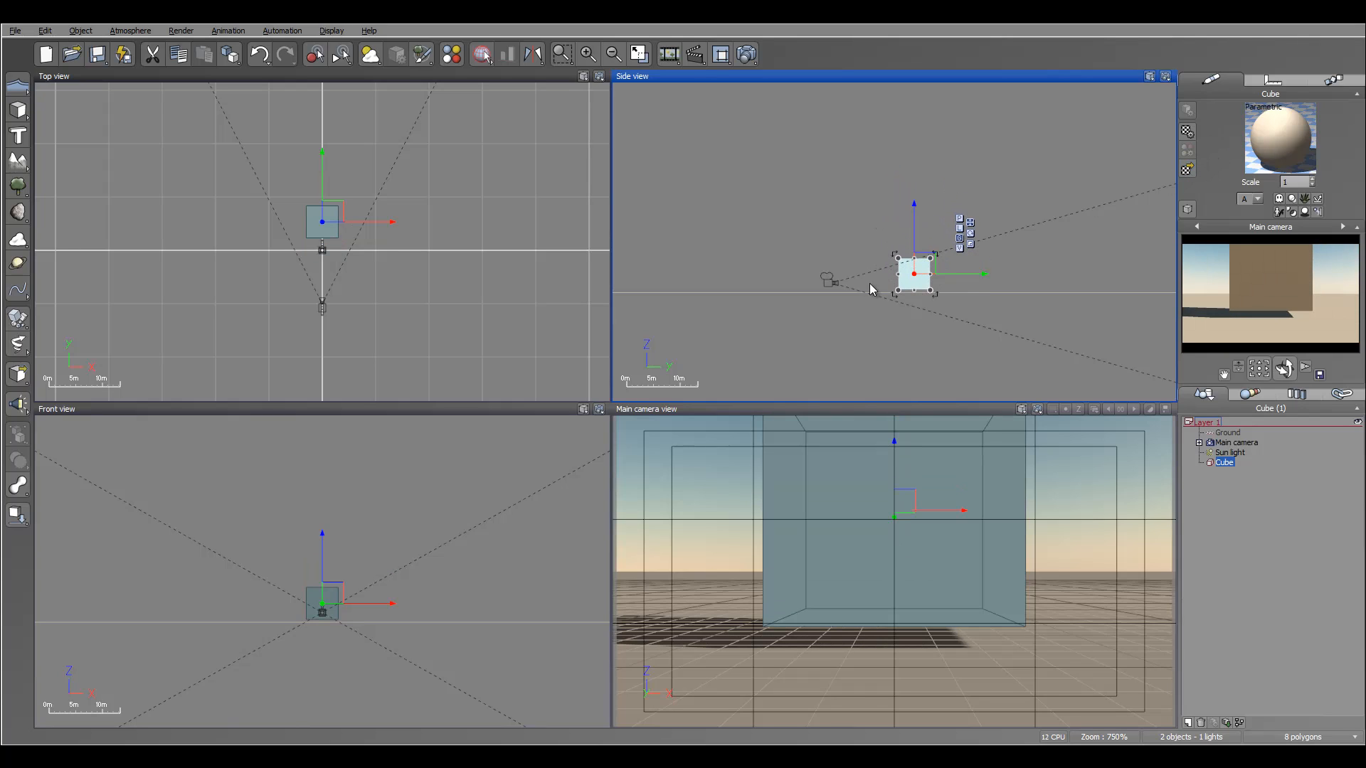
Load the Thick Gray Smoke material from the Volumetric Materials collection onto the cube.
{"action": "left_click", "coordinate": [1187, 171]}
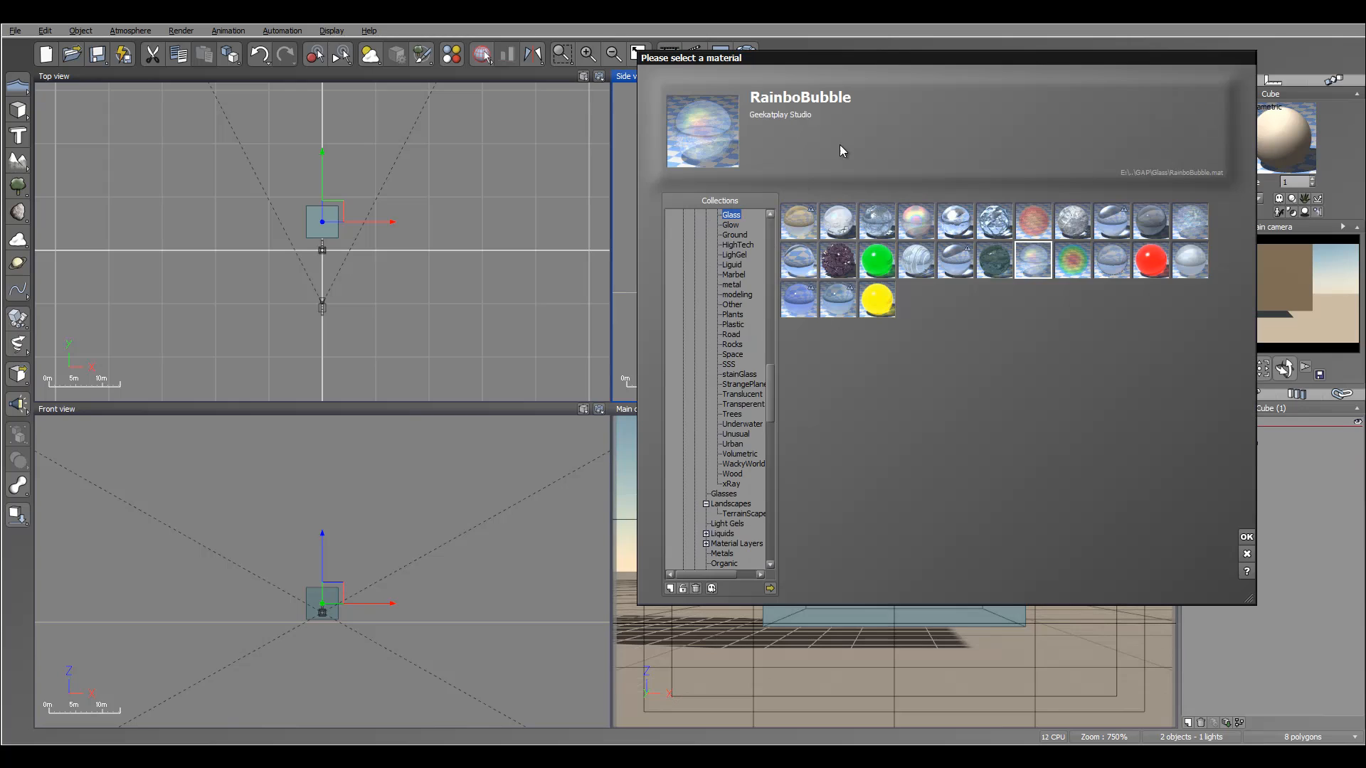
{"action": "left_click_drag", "start_coordinate": [770, 395], "coordinate": [773, 247]}
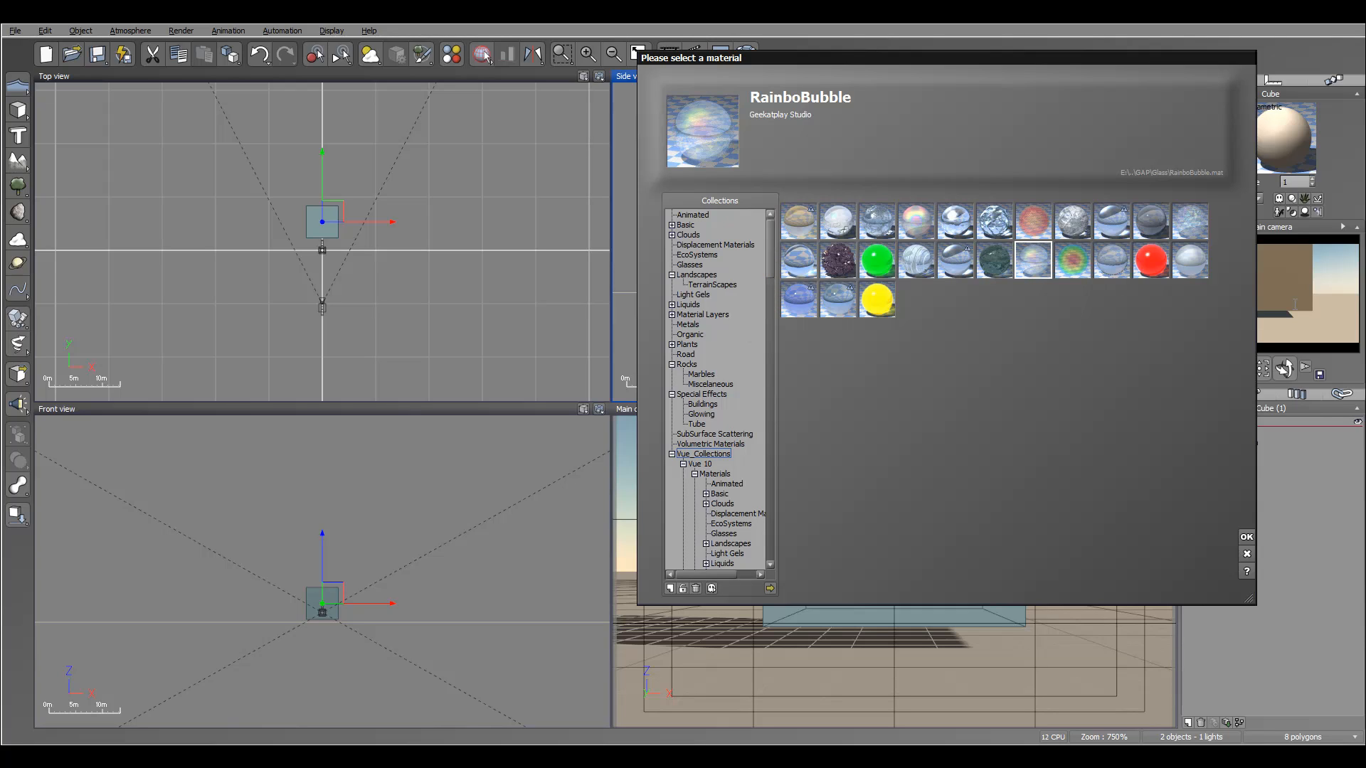
{"action": "left_click", "coordinate": [713, 443]}
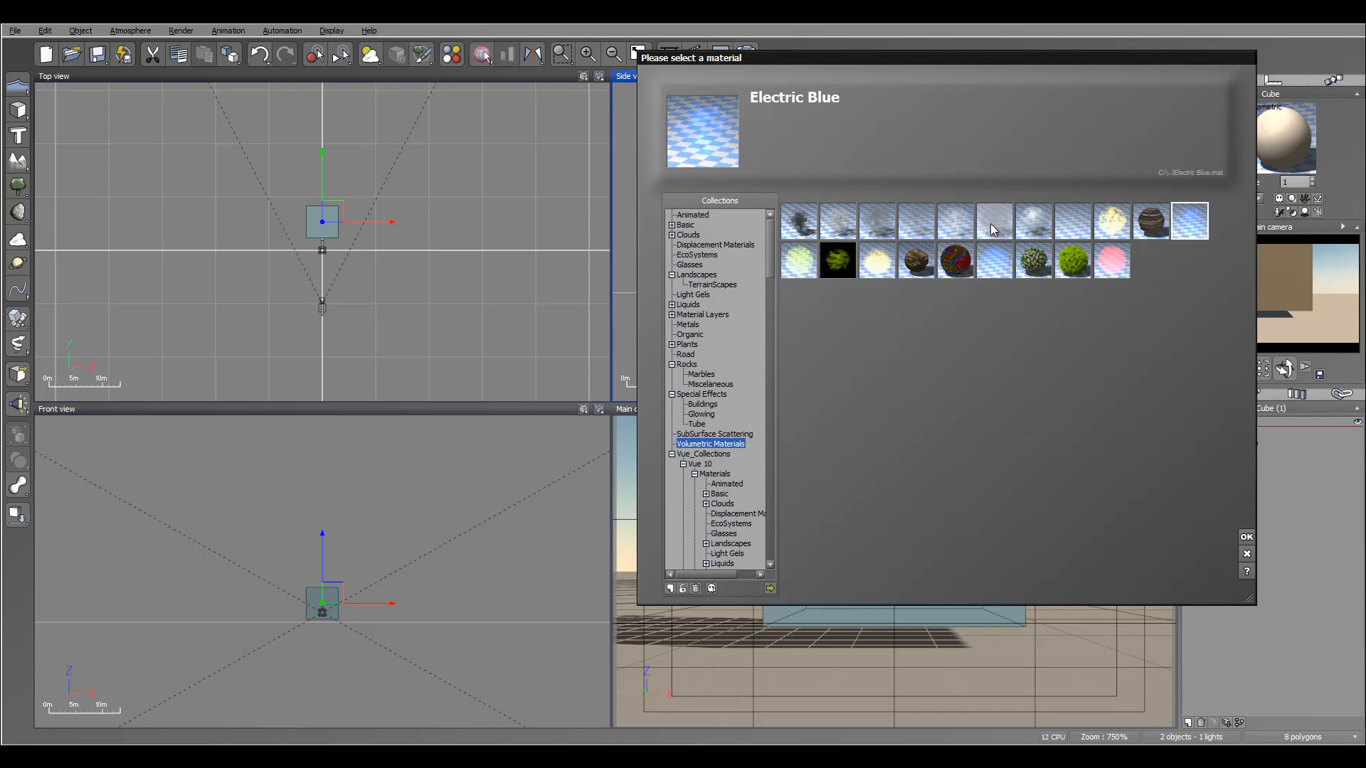
{"action": "left_click", "coordinate": [877, 222]}
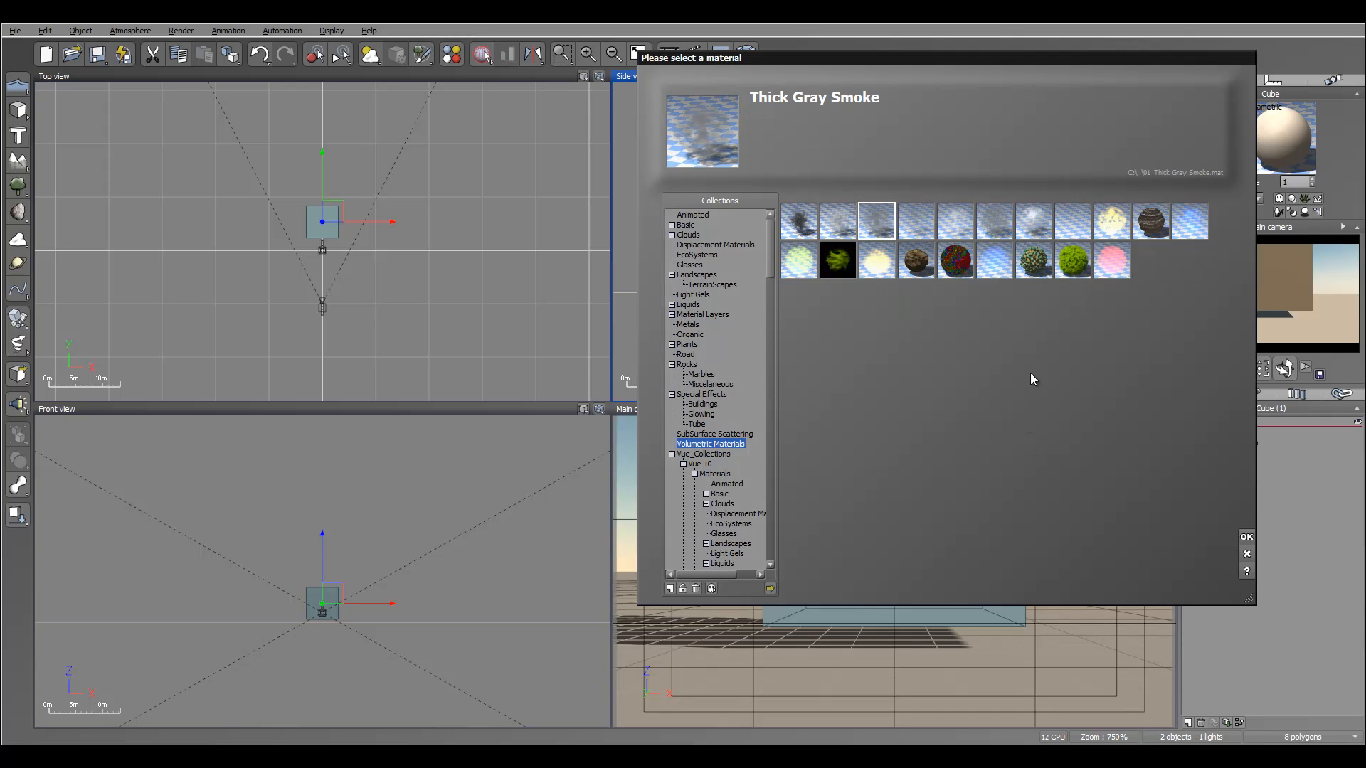
{"action": "left_click", "coordinate": [1246, 539]}
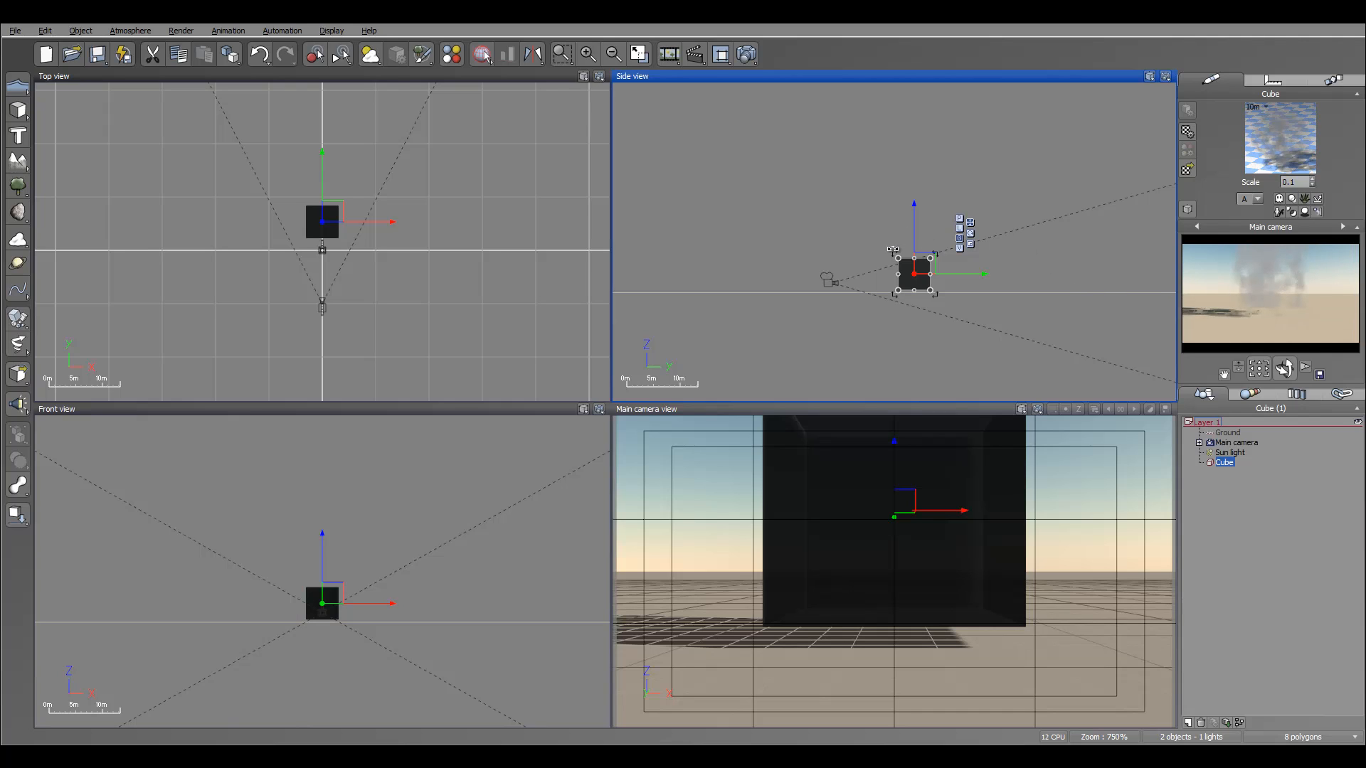
Nudge the cube slightly and open its smoke material in the Advanced Material Editor.
{"action": "left_click_drag", "start_coordinate": [915, 270], "coordinate": [930, 267]}
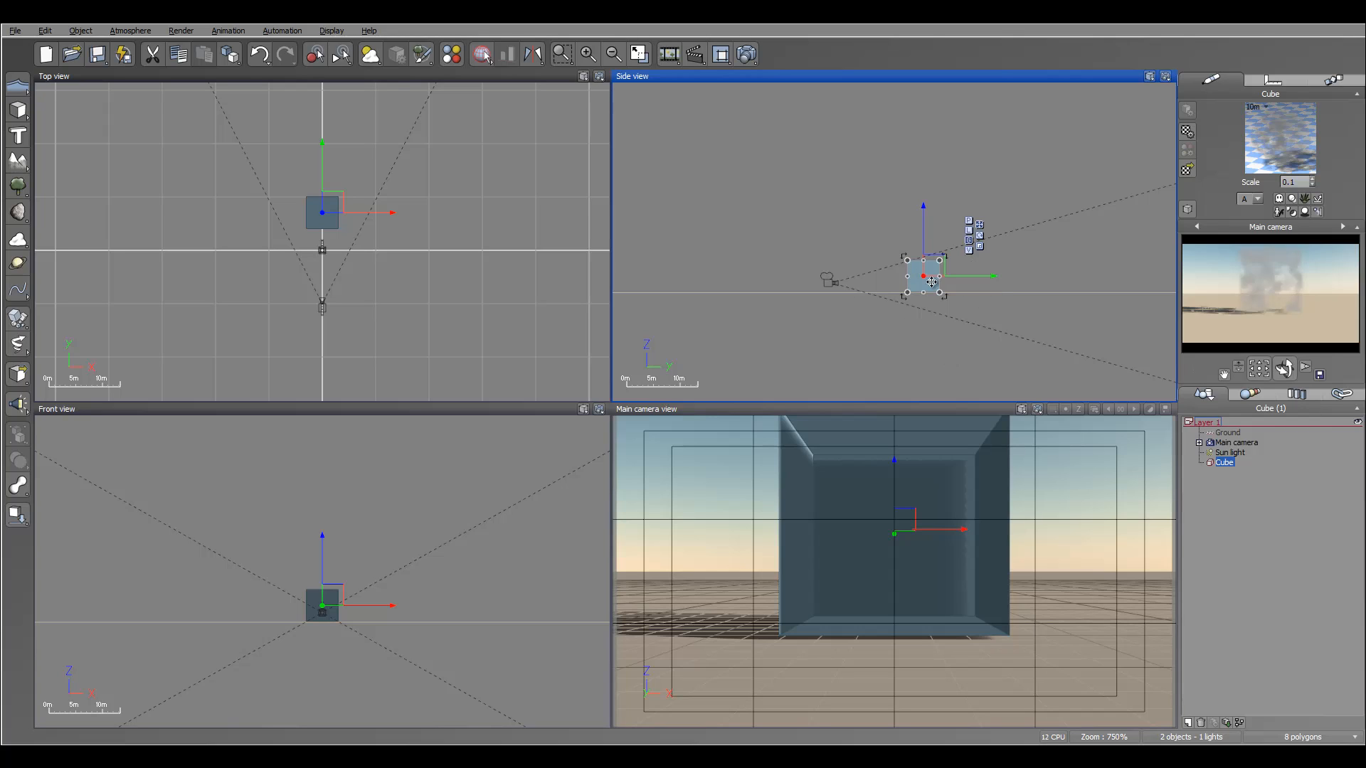
{"action": "double_click", "coordinate": [1262, 149]}
{"action": "left_click_drag", "start_coordinate": [578, 119], "coordinate": [595, 125]}
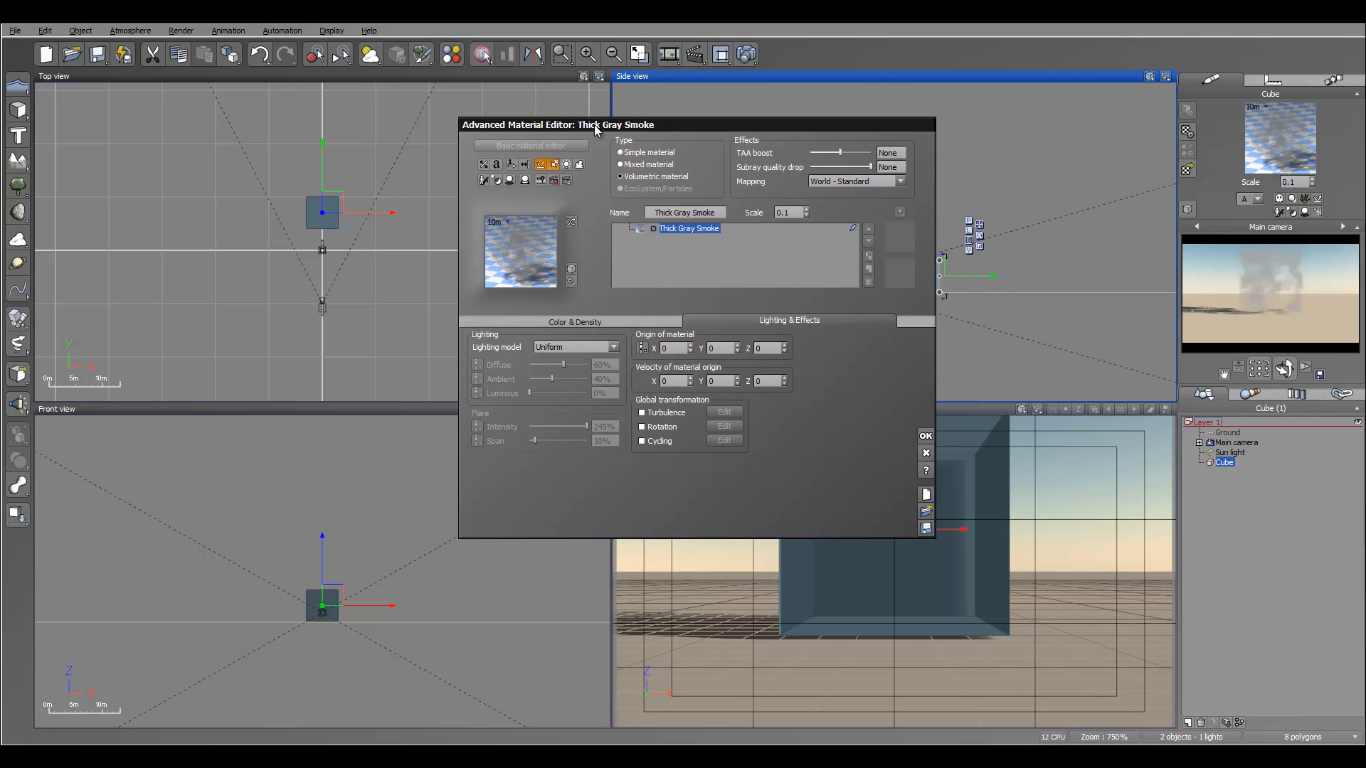
Set the smoke's quality boost to +3.2 and its subray quality drop to -1.9.
{"action": "left_click", "coordinate": [481, 321]}
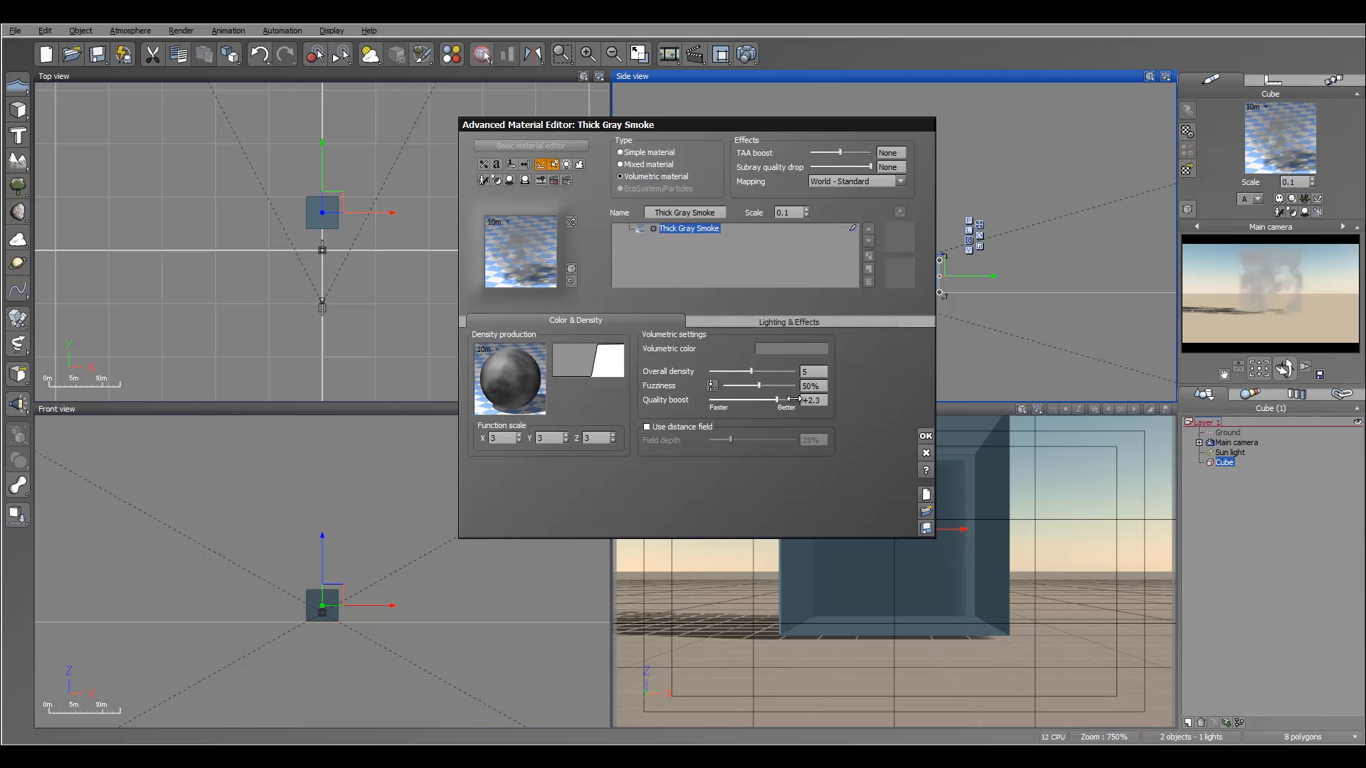
{"action": "left_click_drag", "start_coordinate": [778, 398], "coordinate": [733, 406]}
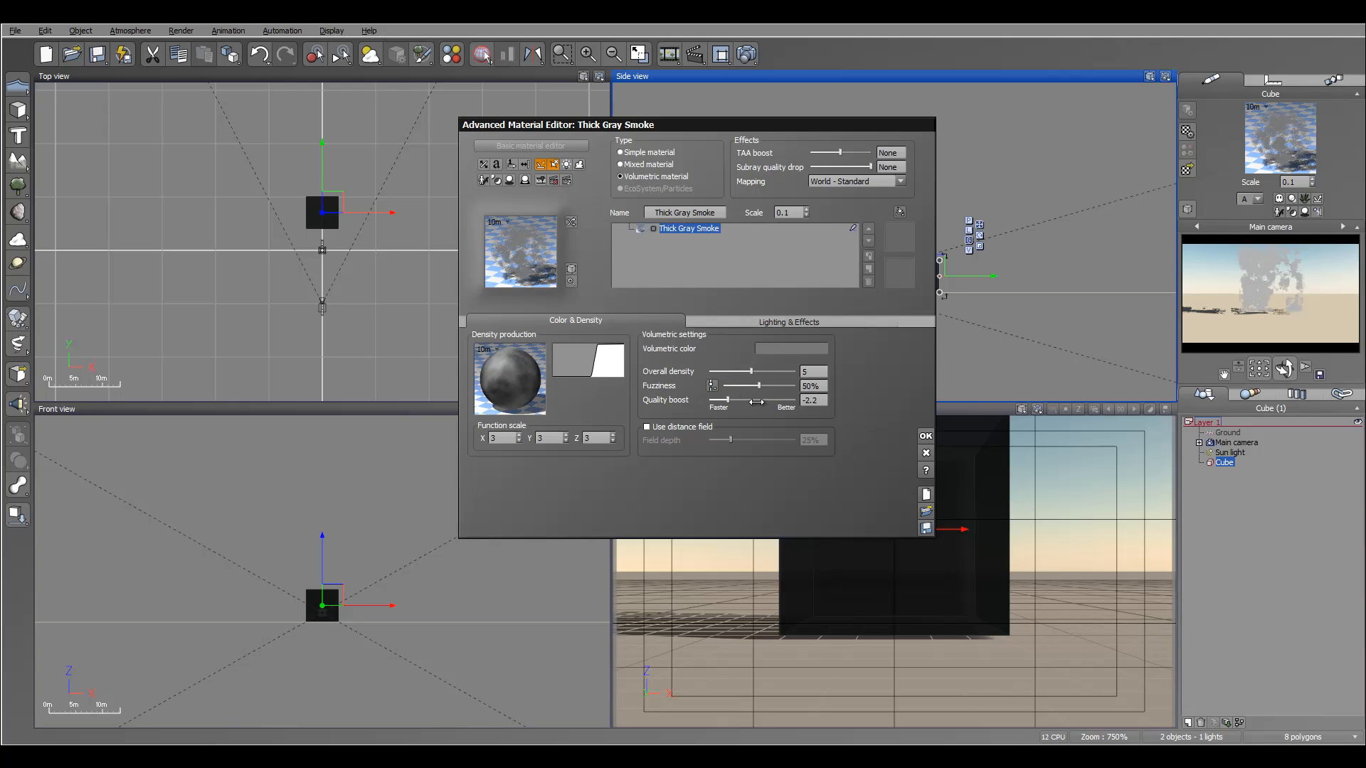
{"action": "left_click_drag", "start_coordinate": [738, 401], "coordinate": [786, 403]}
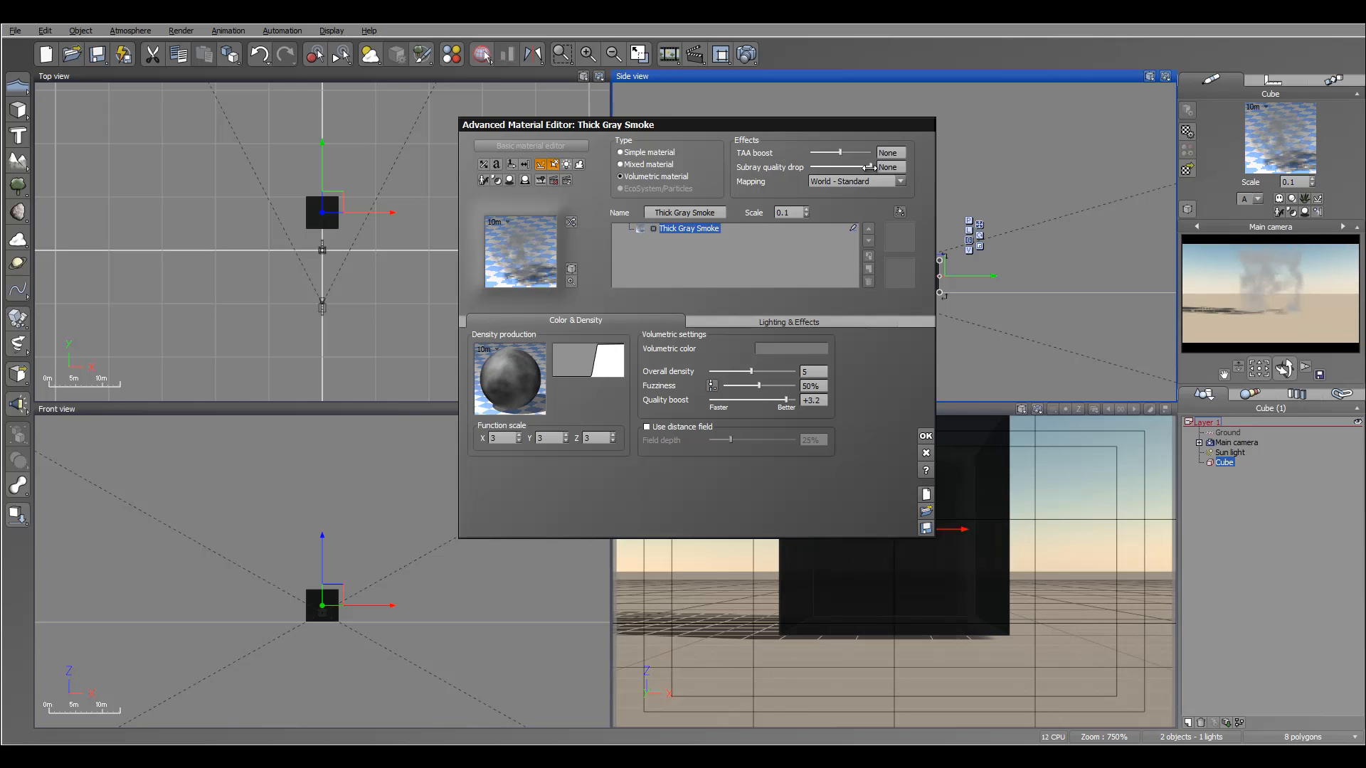
{"action": "mouse_move", "coordinate": [869, 168]}
{"action": "left_mouse_down"}
{"action": "mouse_move", "coordinate": [837, 167]}
{"action": "mouse_move", "coordinate": [850, 168]}
{"action": "left_mouse_up"}
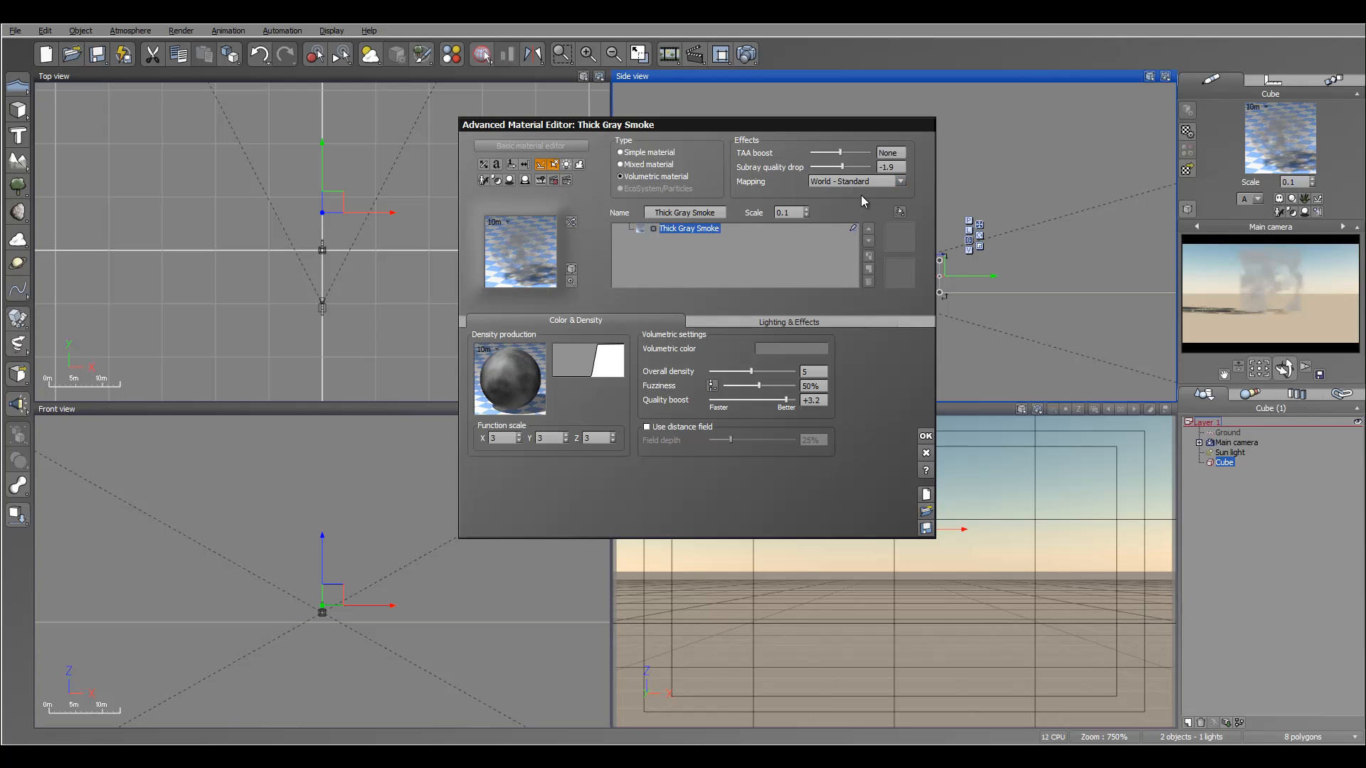
{"action": "left_click", "coordinate": [963, 392]}
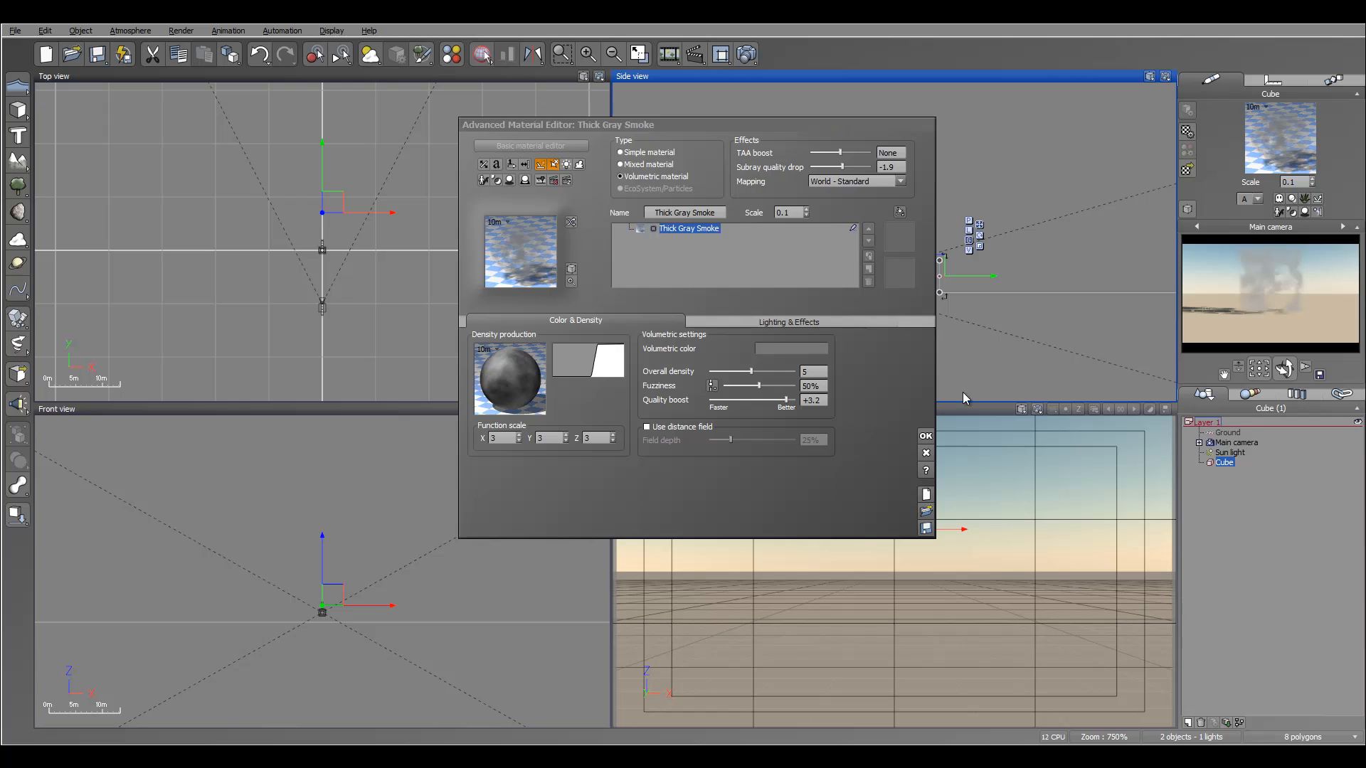
Try the Shaded, Additive and Volume shaded lighting models for the smoke, returning it to Uniform.
{"action": "left_click", "coordinate": [797, 324]}
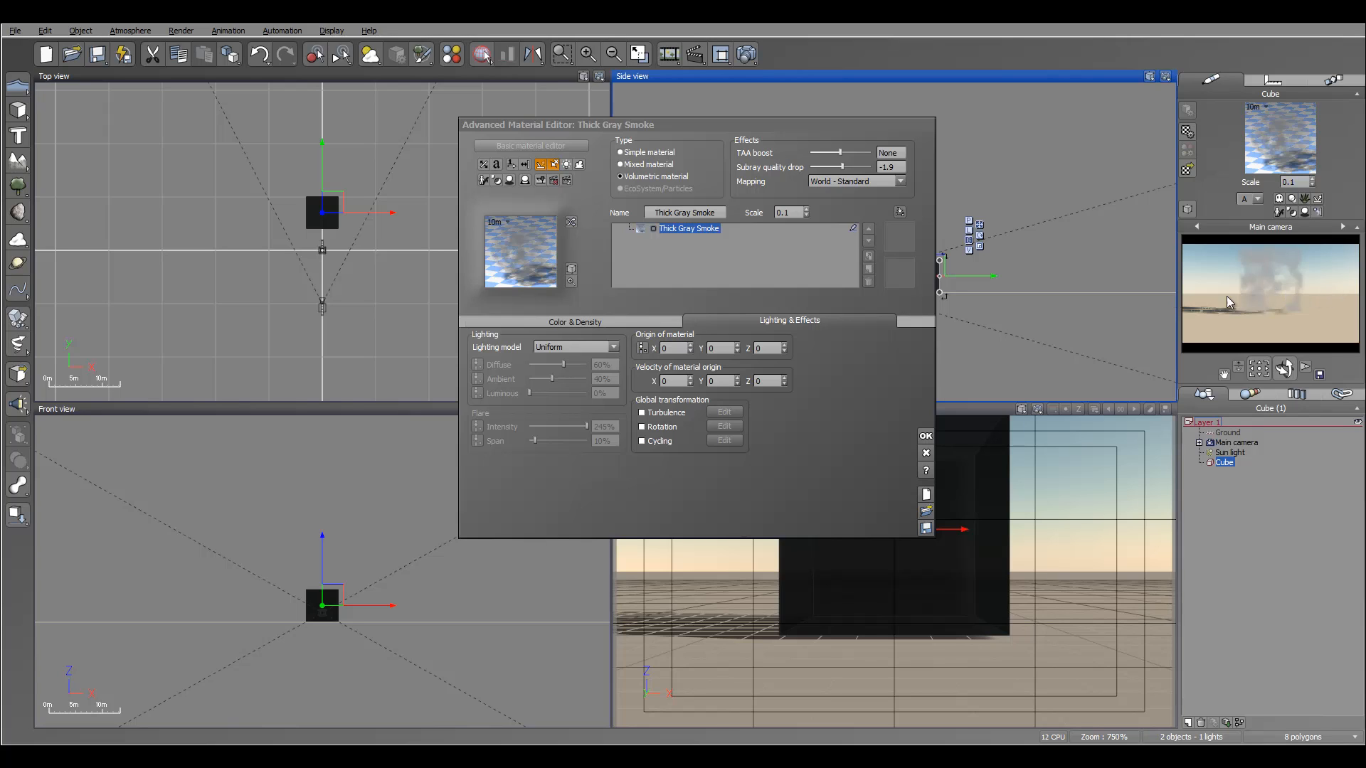
{"action": "left_click", "coordinate": [596, 349]}
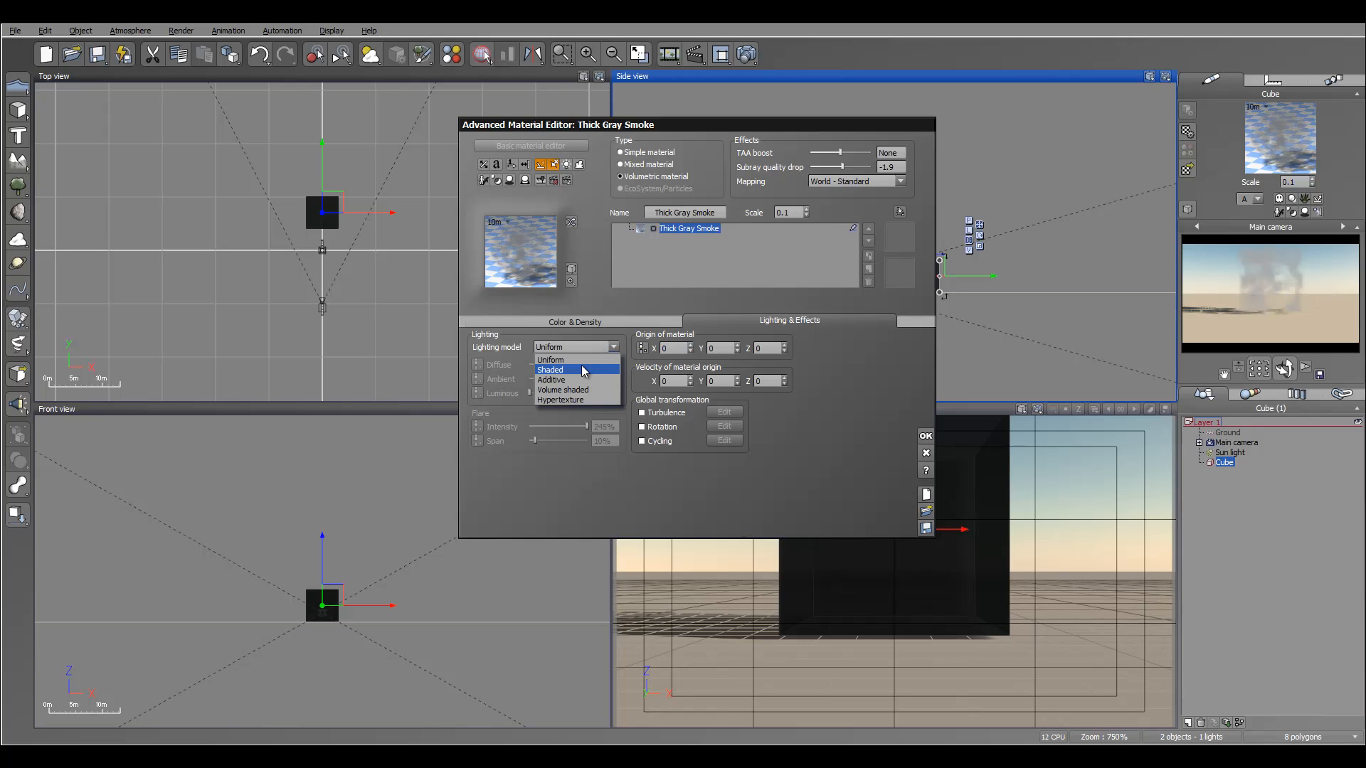
{"action": "left_click", "coordinate": [582, 370]}
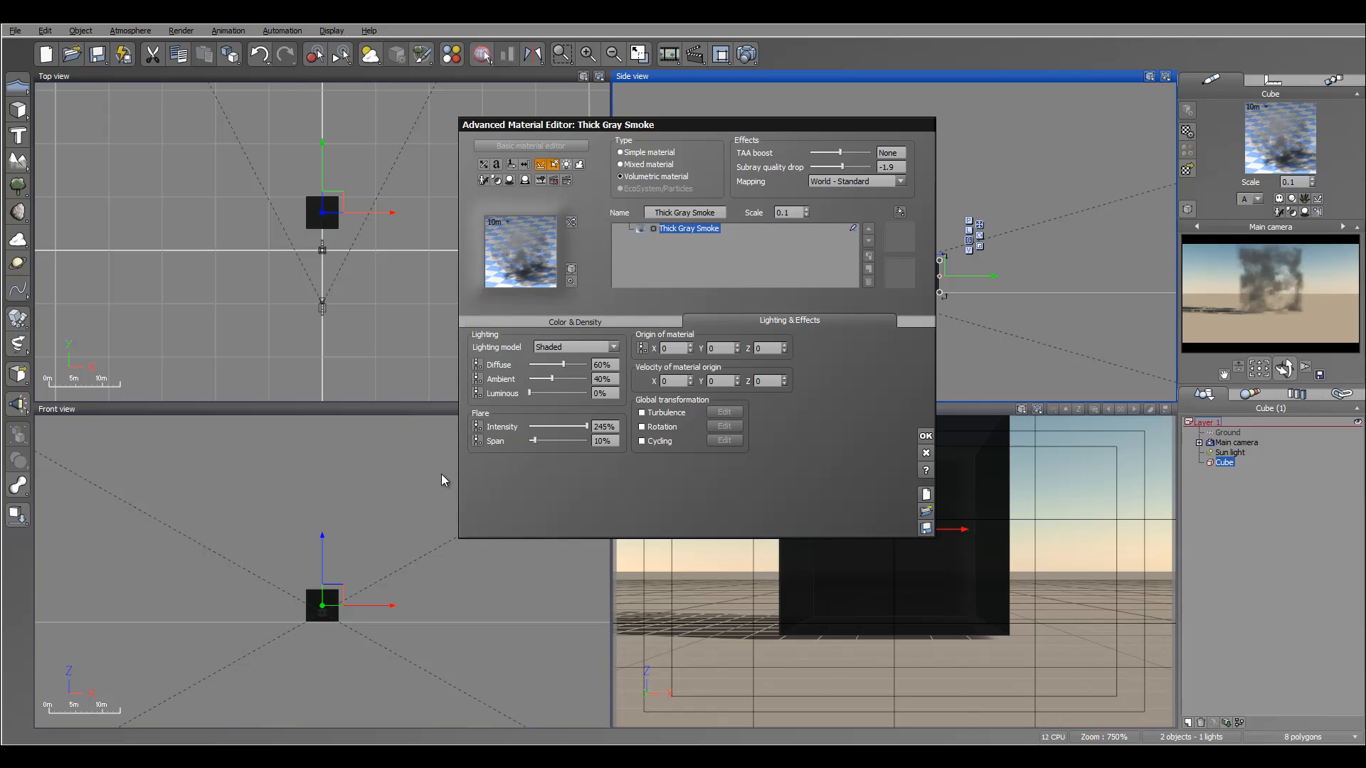
{"action": "left_click", "coordinate": [613, 347]}
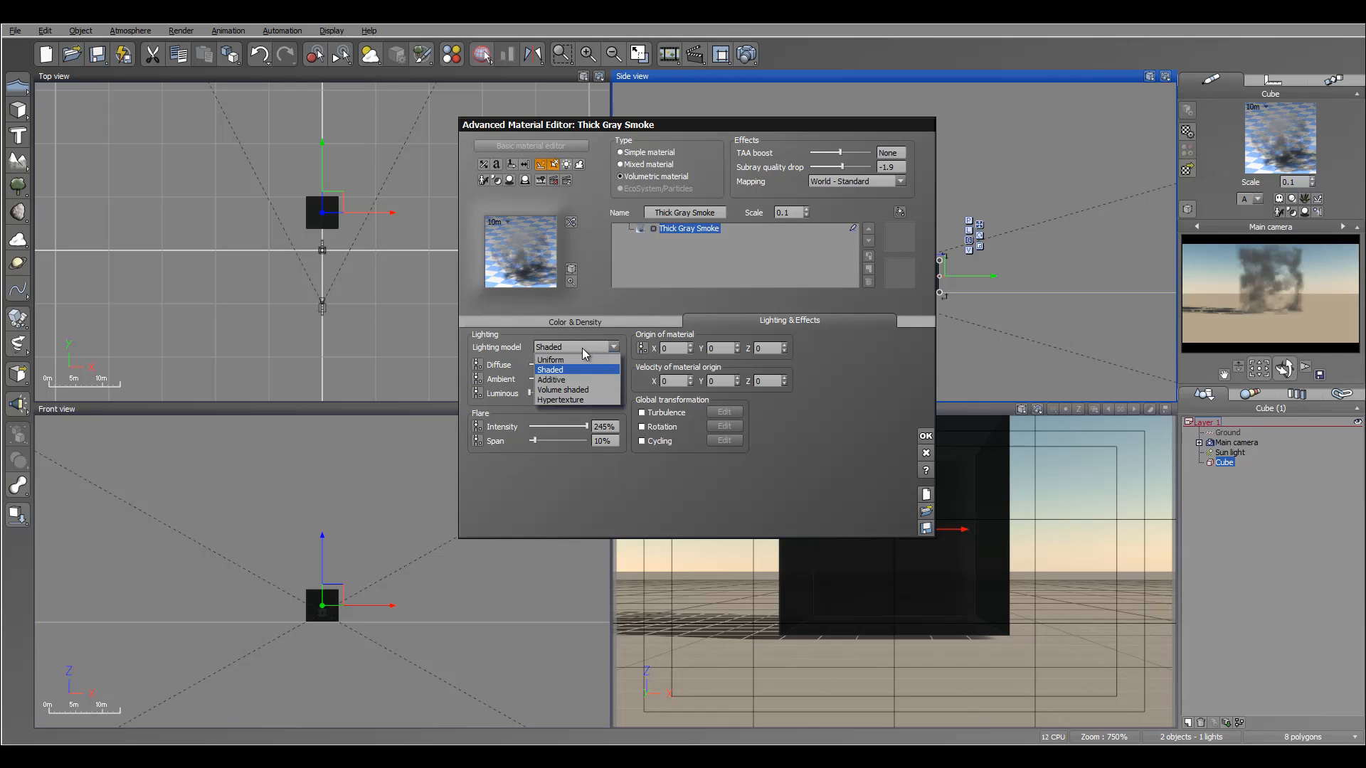
{"action": "left_click", "coordinate": [583, 388]}
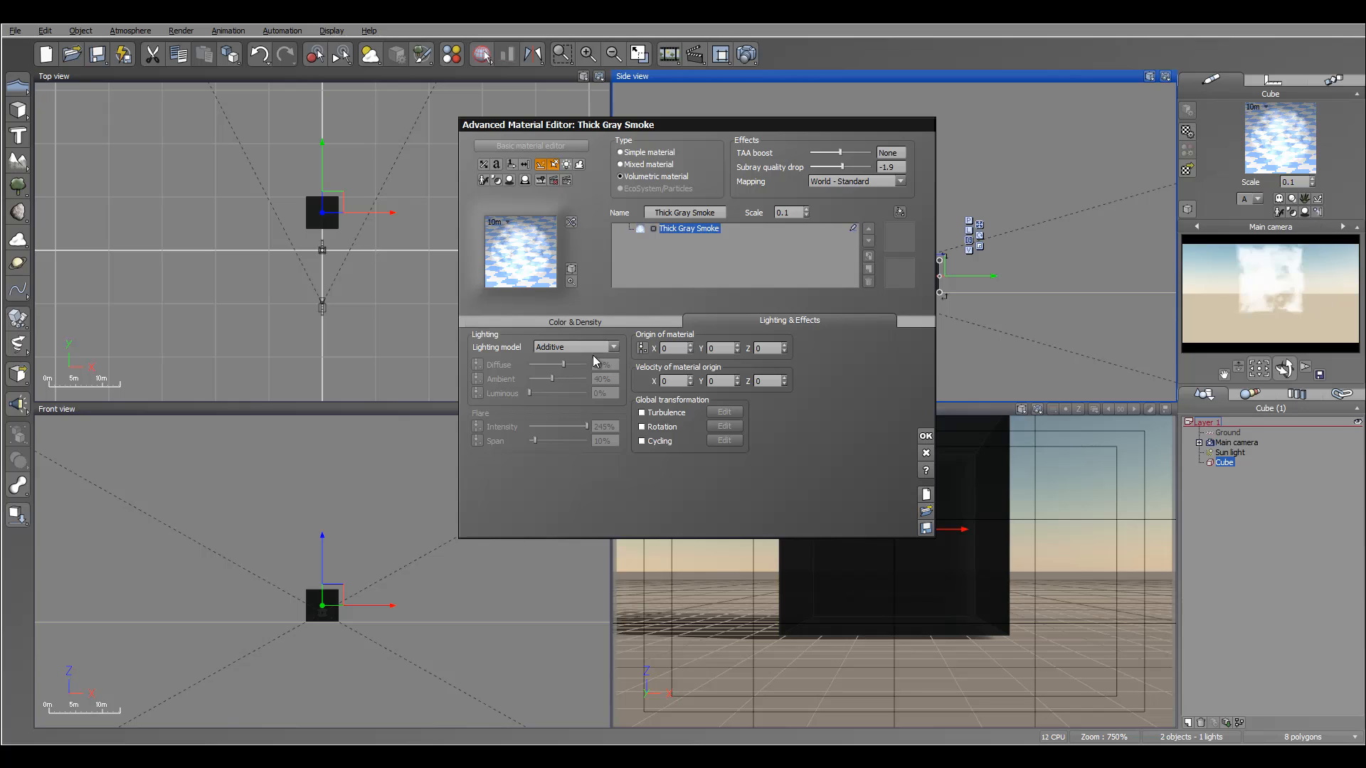
{"action": "left_click", "coordinate": [598, 349]}
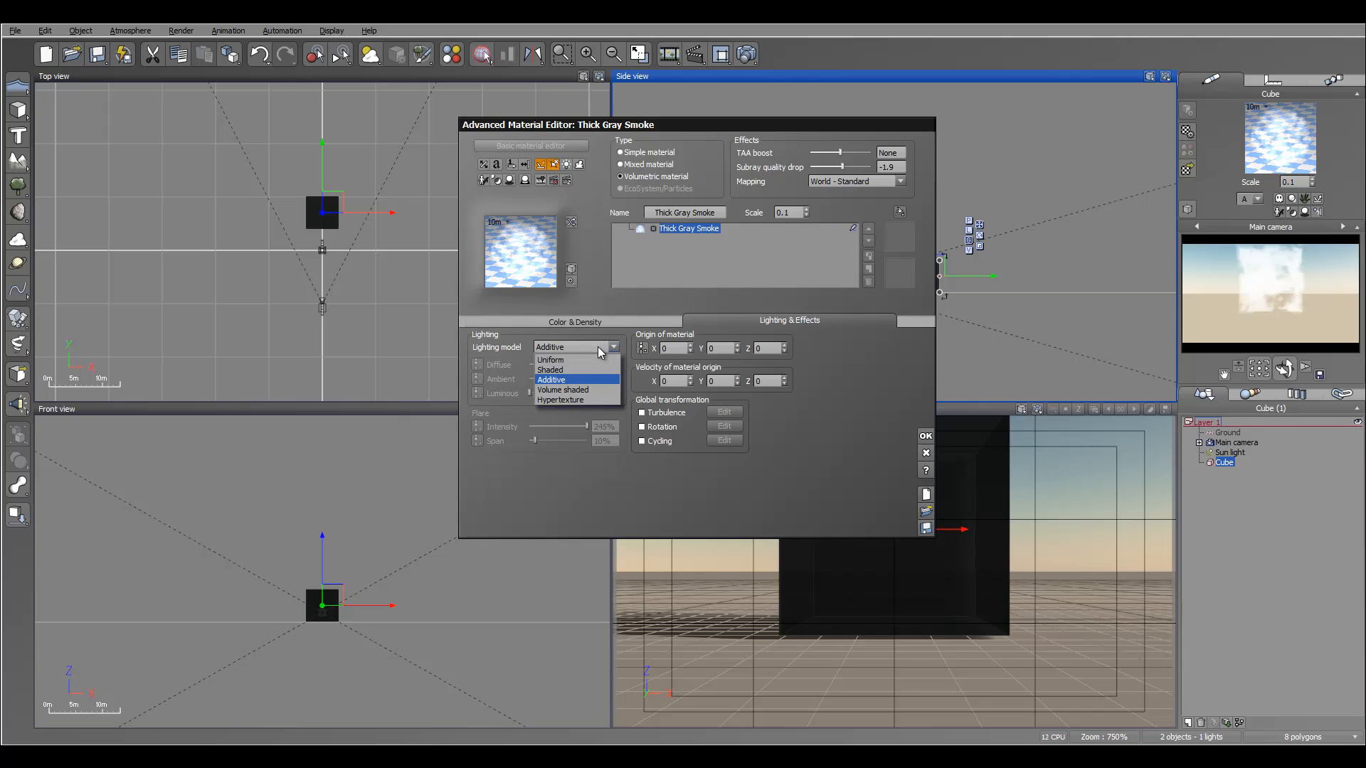
{"action": "left_click", "coordinate": [589, 391]}
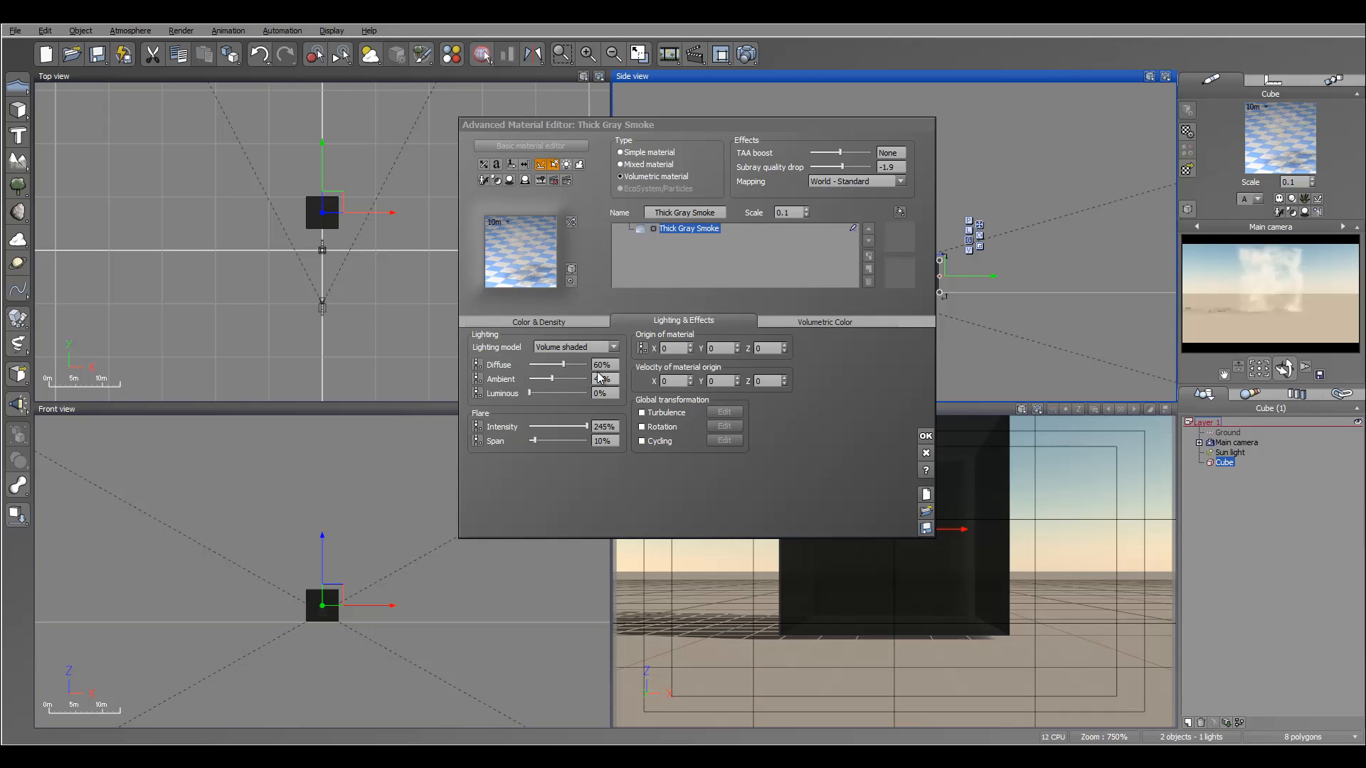
{"action": "left_click", "coordinate": [613, 347]}
{"action": "left_click", "coordinate": [551, 360]}
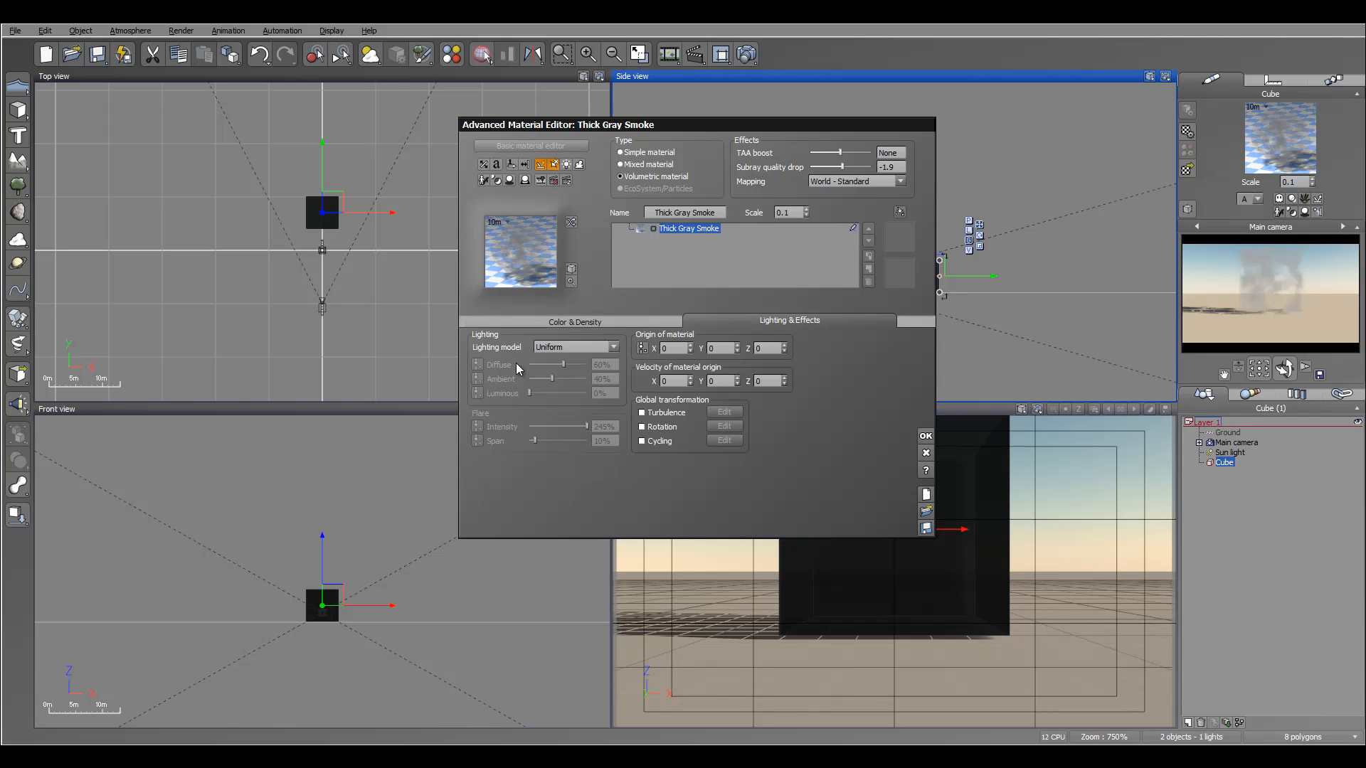
Set the smoke's volumetric color to light gray (226, 226, 226) and close the material editor.
{"action": "left_click", "coordinate": [577, 322]}
{"action": "left_click", "coordinate": [829, 351]}
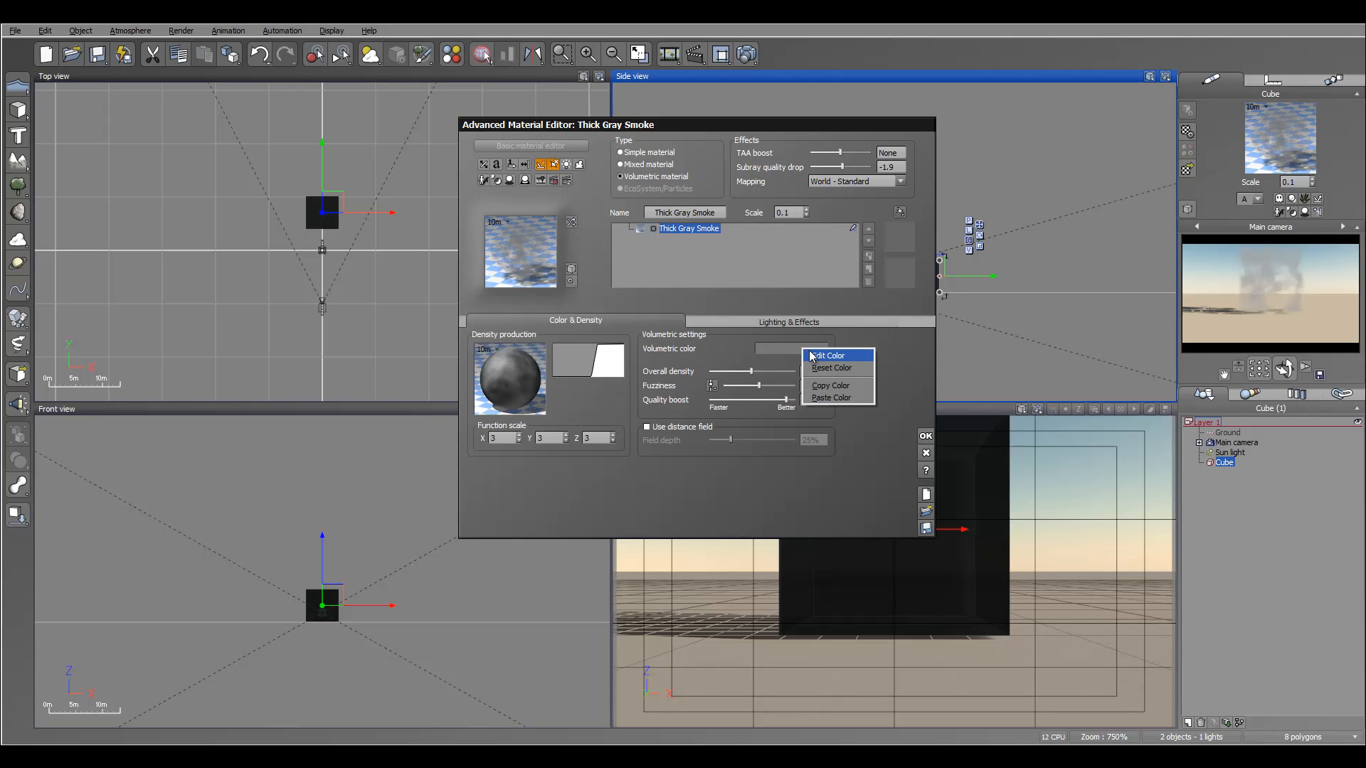
{"action": "left_click", "coordinate": [834, 356]}
{"action": "left_click_drag", "start_coordinate": [1192, 121], "coordinate": [1192, 80]}
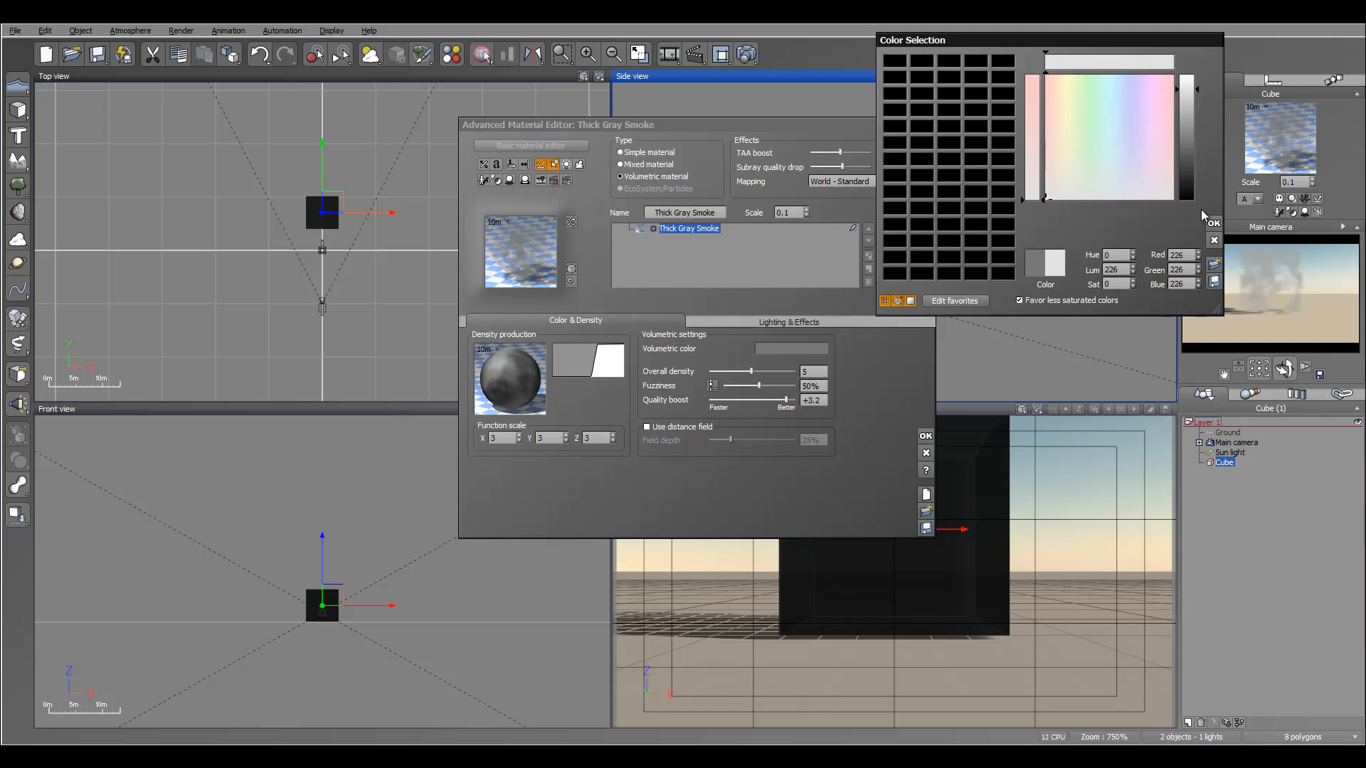
{"action": "left_click", "coordinate": [1213, 223]}
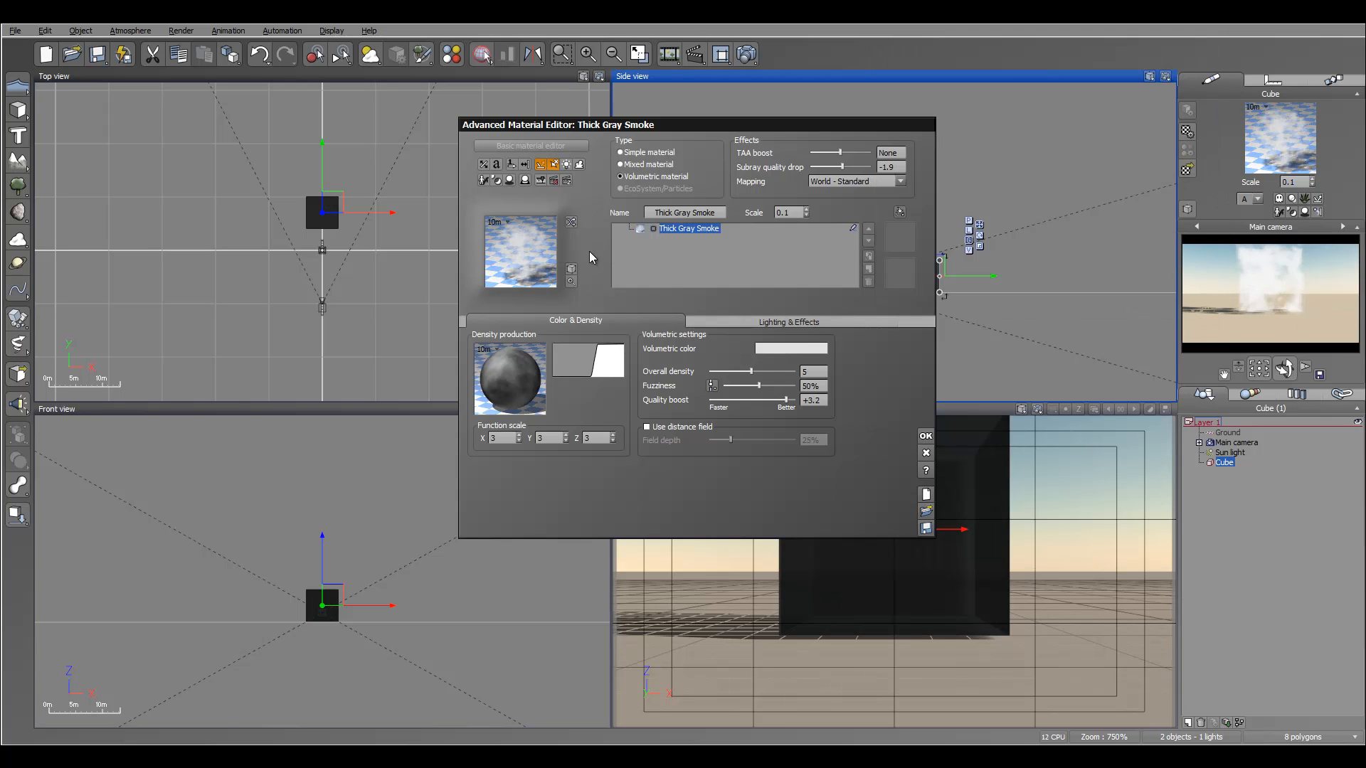
{"action": "left_click", "coordinate": [925, 436]}
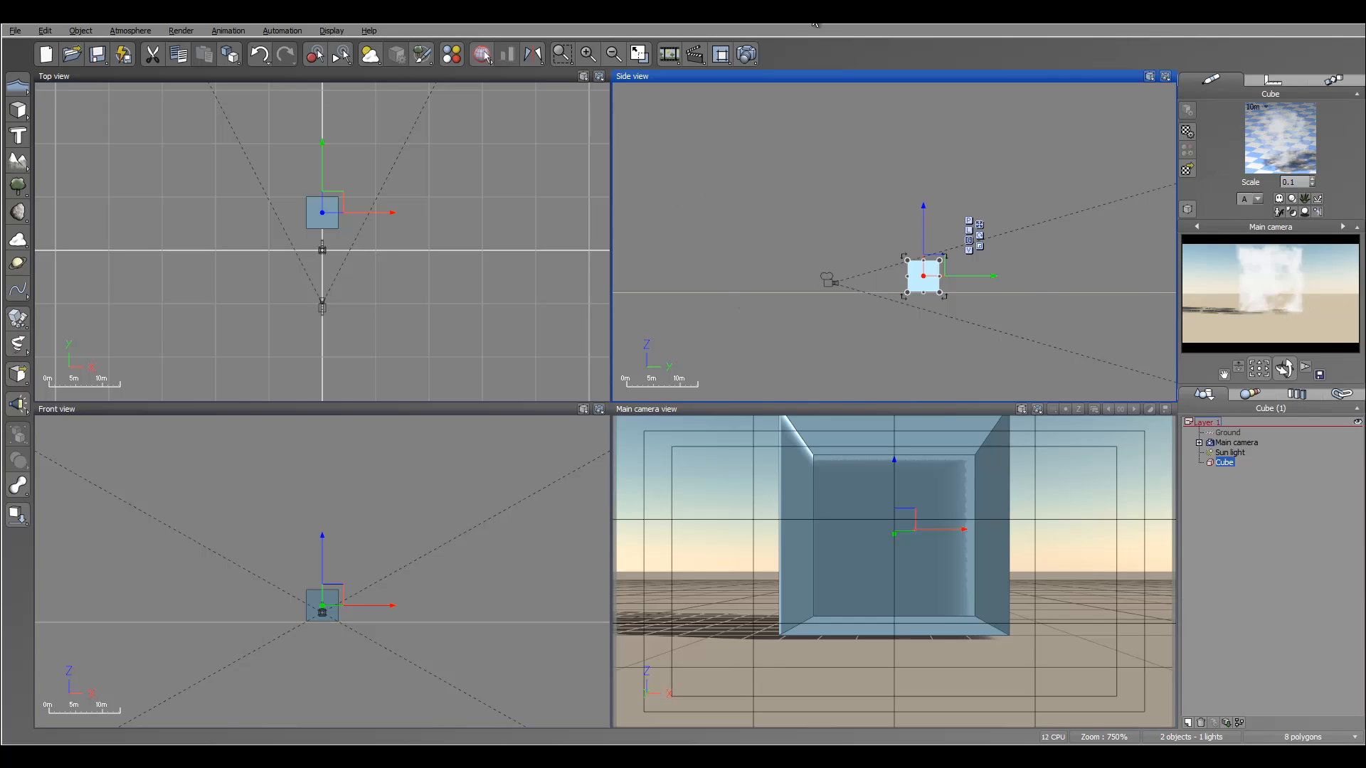
Open the render options and switch the preset render quality to User settings.
{"action": "left_click", "coordinate": [723, 53]}
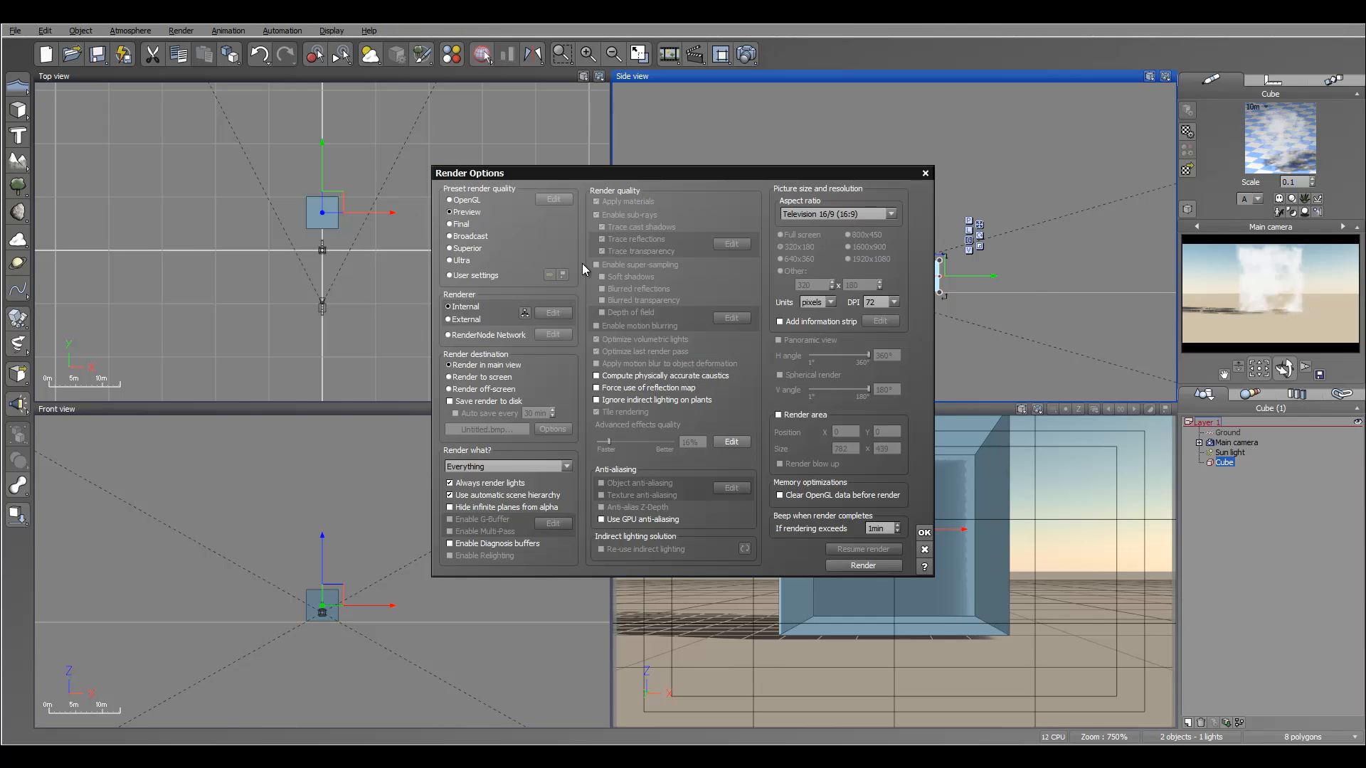
{"action": "left_click_drag", "start_coordinate": [632, 171], "coordinate": [642, 108]}
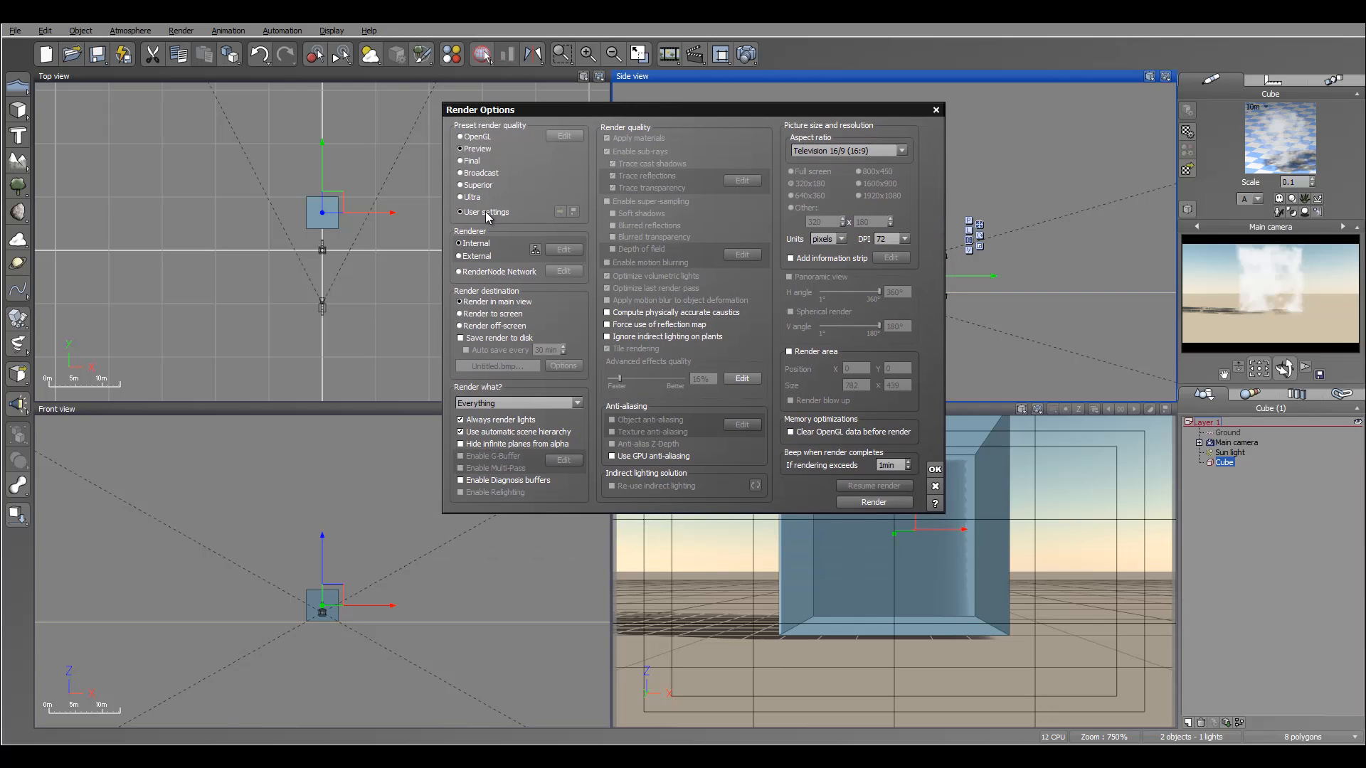
{"action": "left_click", "coordinate": [486, 212]}
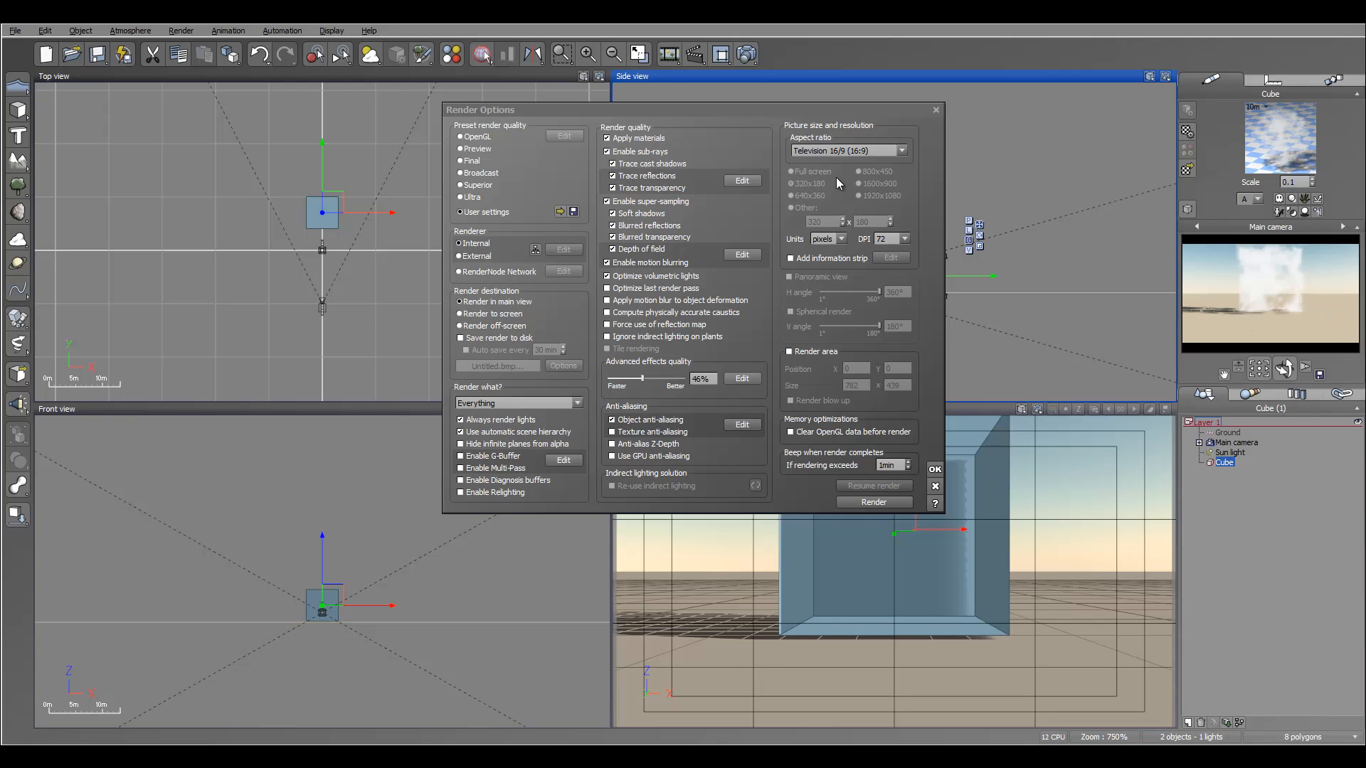
Lower the sub-ray maximum trace level to 3 and close the sub-ray options.
{"action": "left_click", "coordinate": [741, 181]}
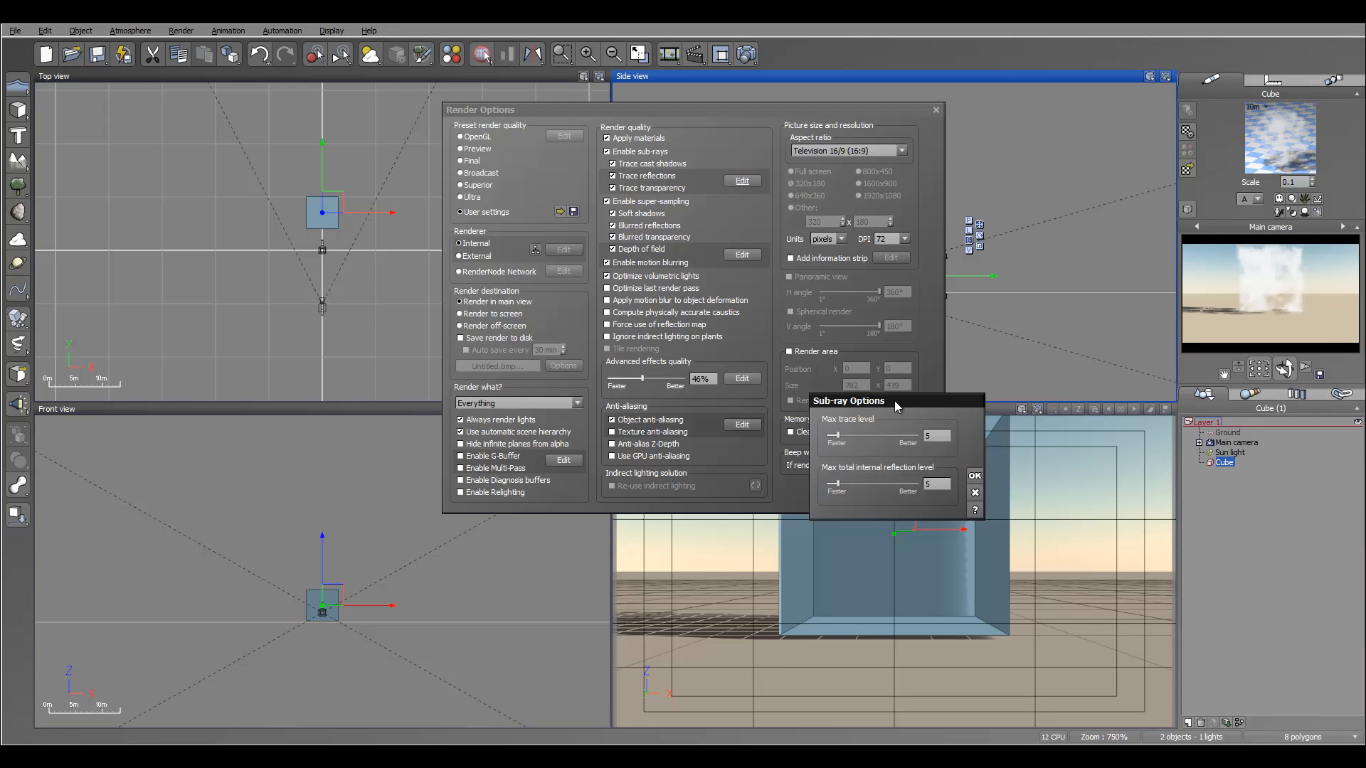
{"action": "left_click_drag", "start_coordinate": [894, 400], "coordinate": [896, 301]}
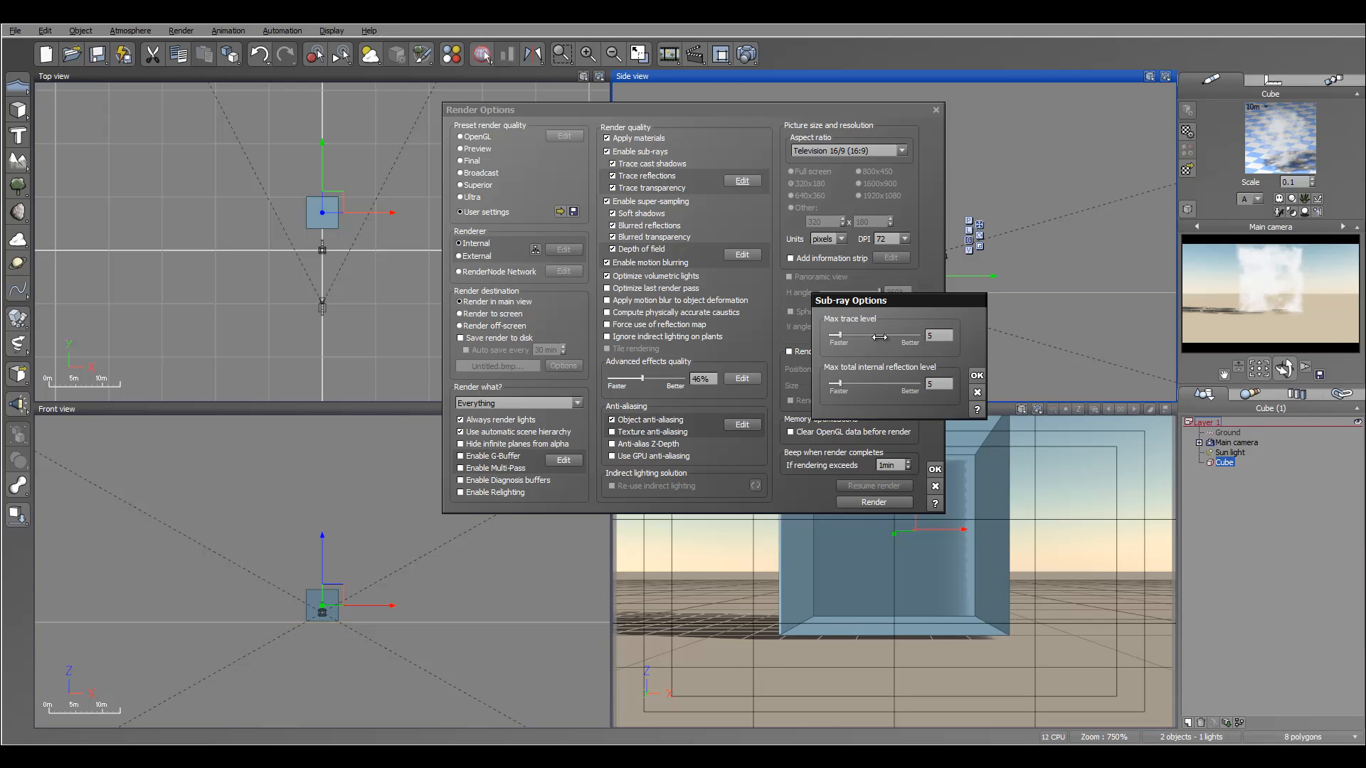
{"action": "double_click", "coordinate": [941, 336]}
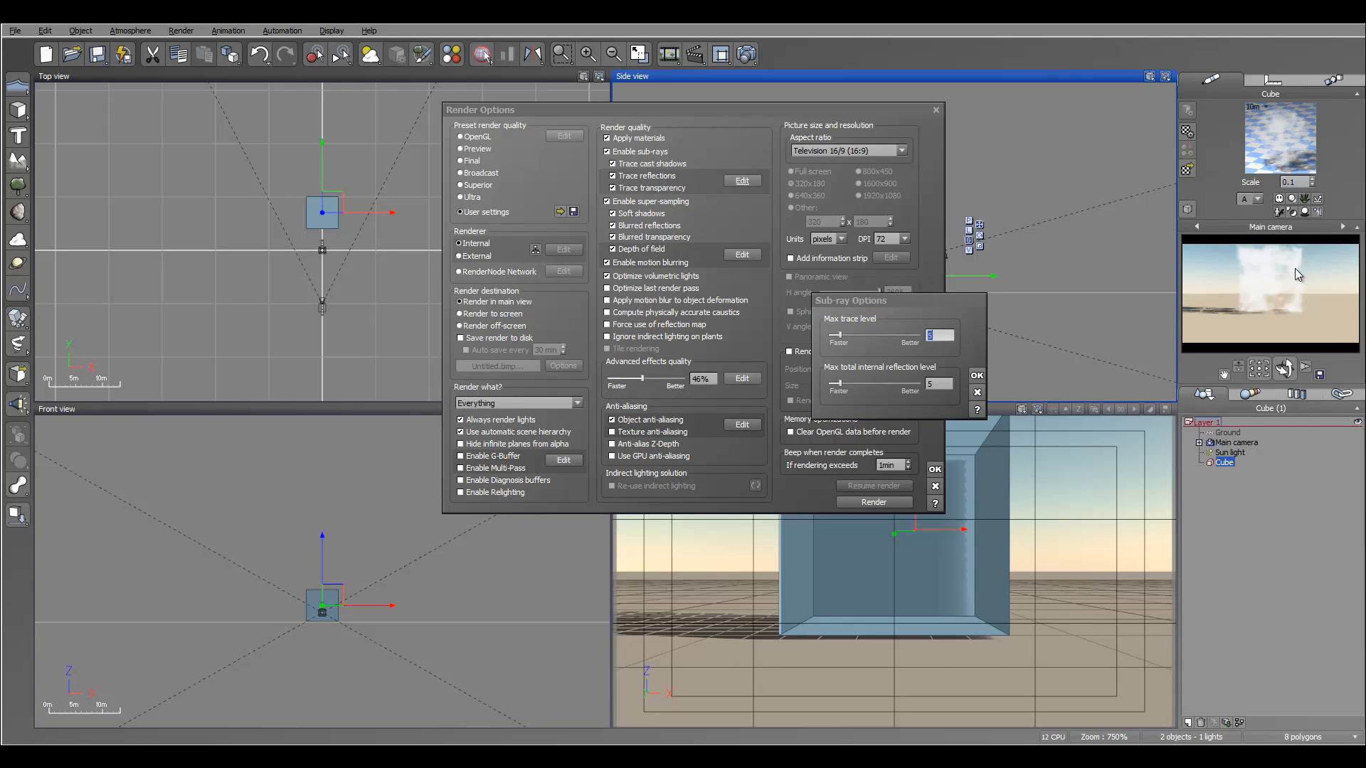
{"action": "left_click", "coordinate": [860, 337]}
{"action": "left_click_drag", "start_coordinate": [855, 337], "coordinate": [848, 337]}
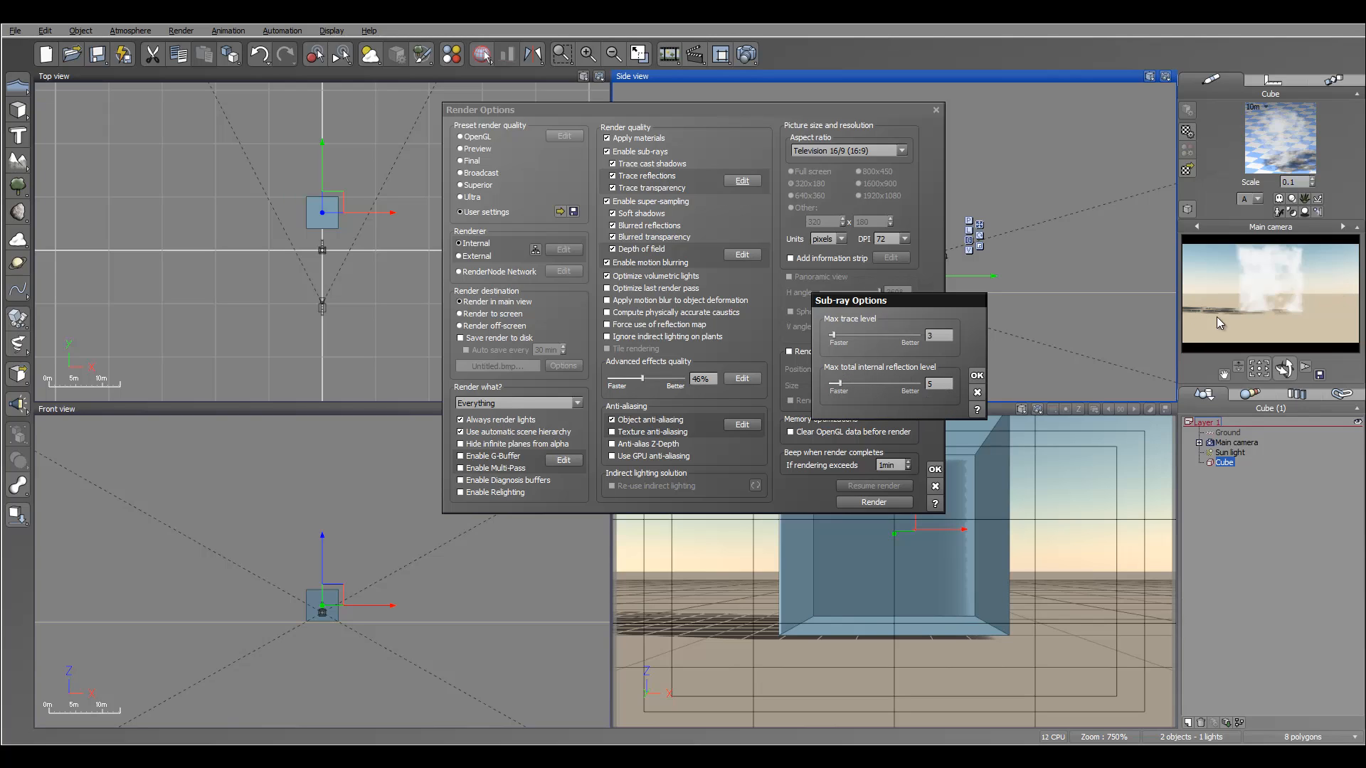
{"action": "left_click", "coordinate": [976, 392]}
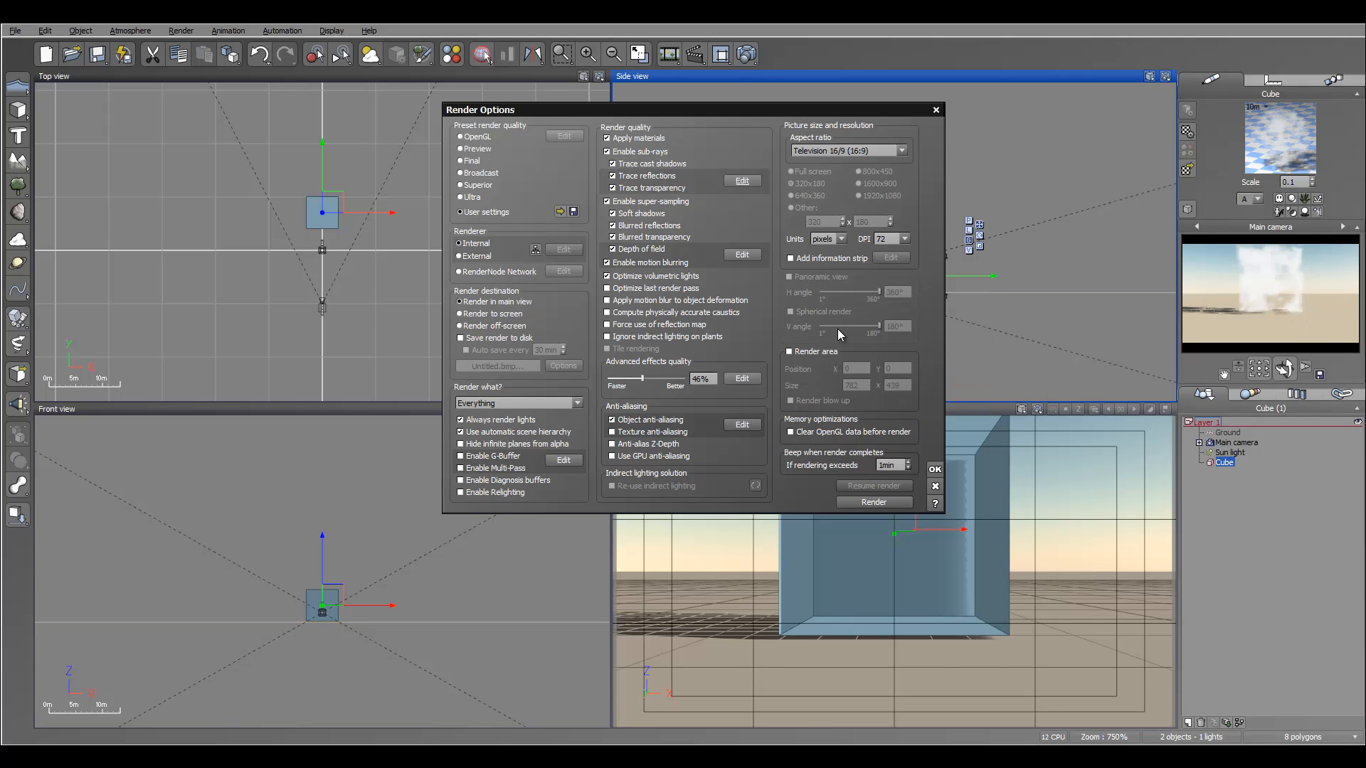
Open the advanced effects options and enable custom radiosity photon map options on the Photon Maps page.
{"action": "left_click", "coordinate": [745, 386]}
{"action": "left_click_drag", "start_coordinate": [869, 309], "coordinate": [863, 162]}
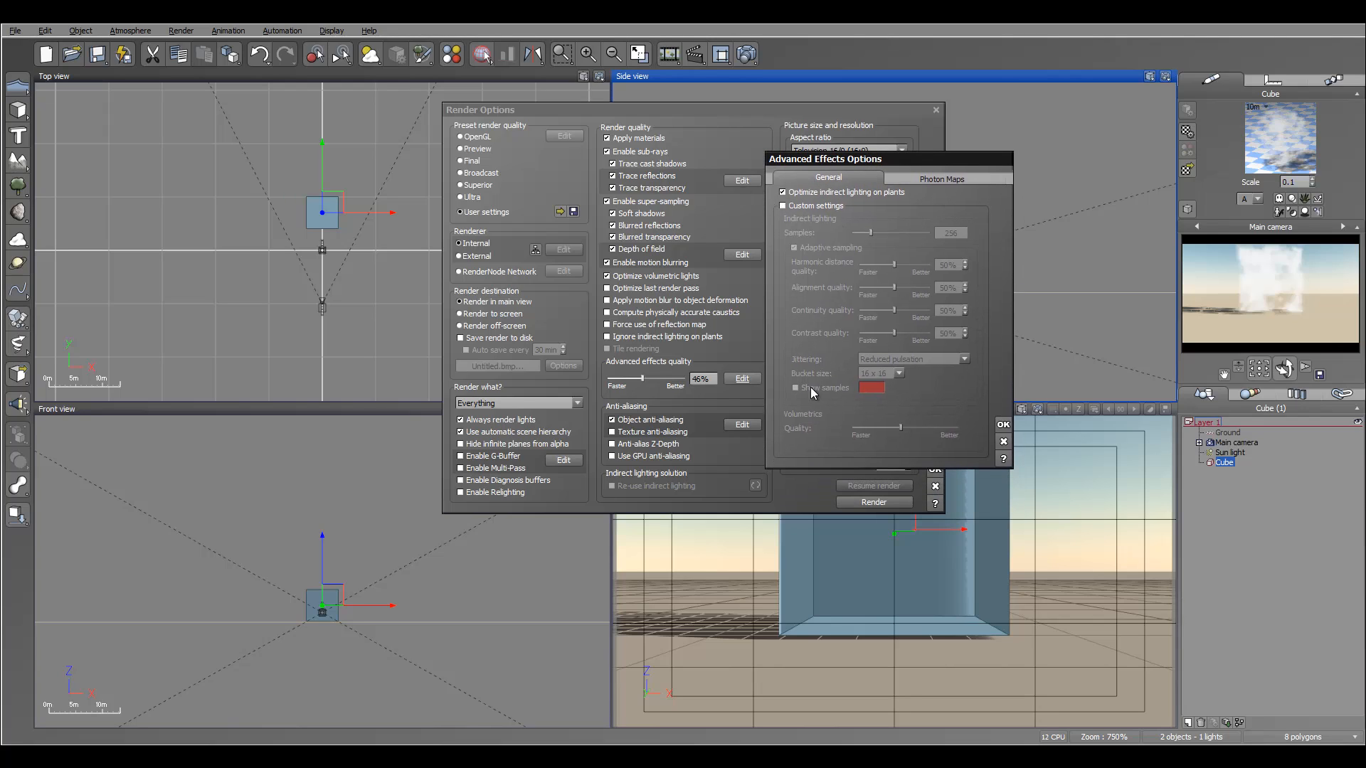
{"action": "left_click", "coordinate": [928, 178]}
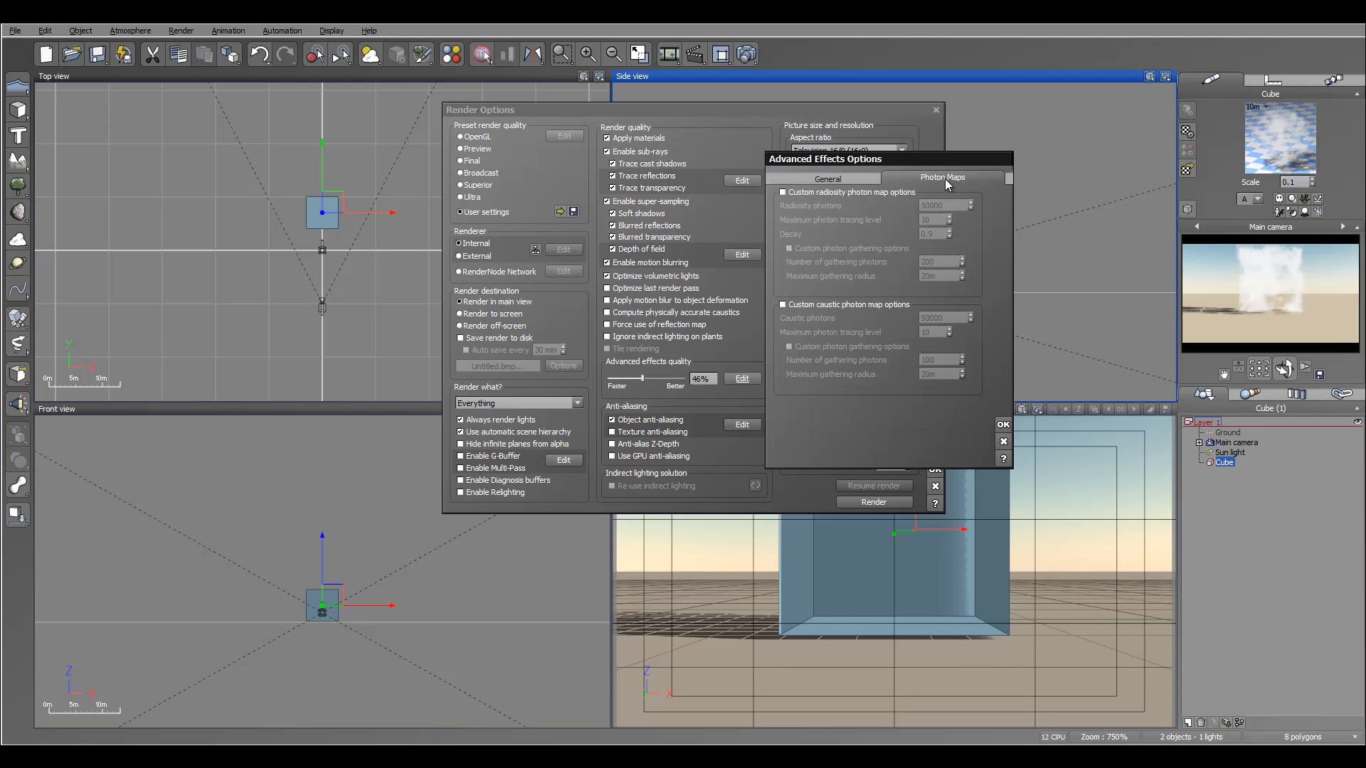
{"action": "left_click", "coordinate": [820, 193]}
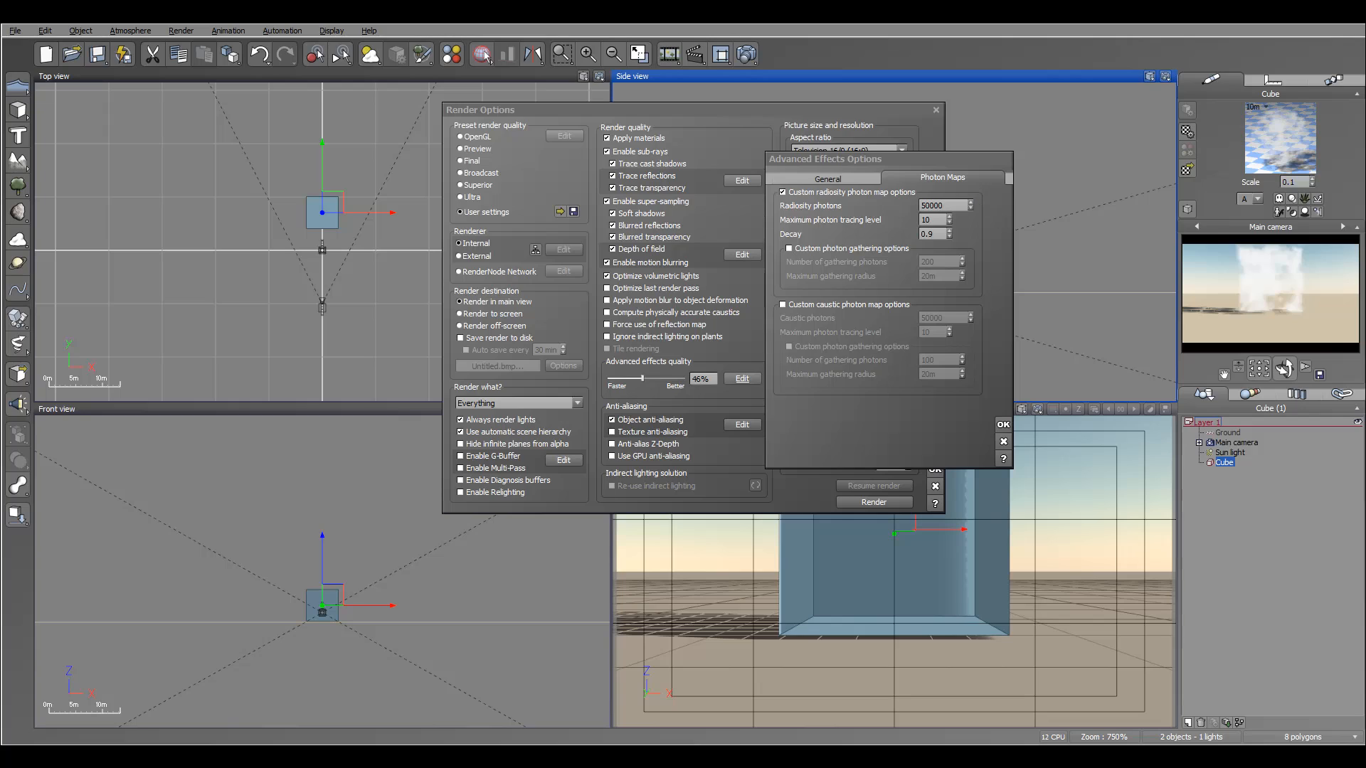
Set the maximum photon tracing level to 20 and the decay to 0.5.
{"action": "double_click", "coordinate": [933, 219]}
{"action": "type", "text": "20"}
{"action": "double_click", "coordinate": [936, 233]}
{"action": "type", "text": "0."}
Enable custom photon gathering options and confirm the advanced effects settings.
{"action": "left_click", "coordinate": [788, 249]}
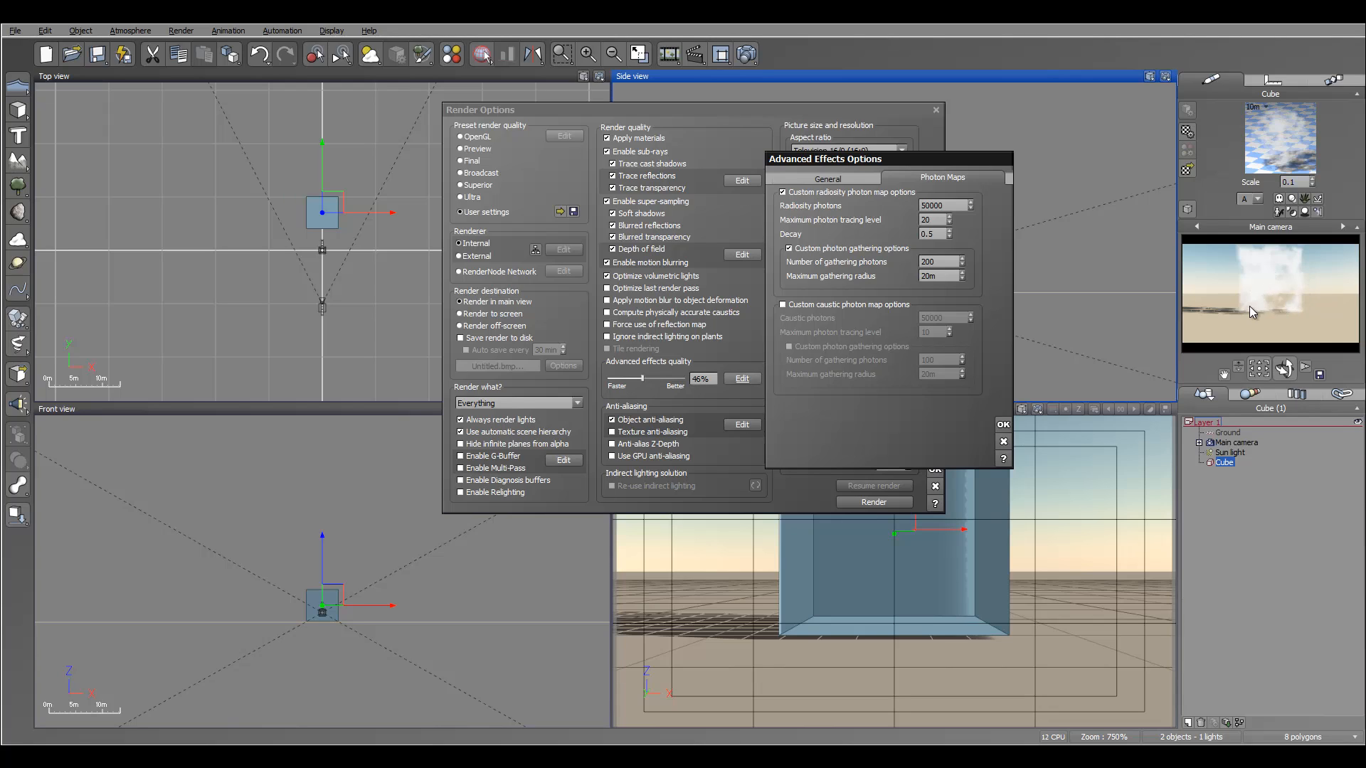
{"action": "left_click", "coordinate": [1002, 425]}
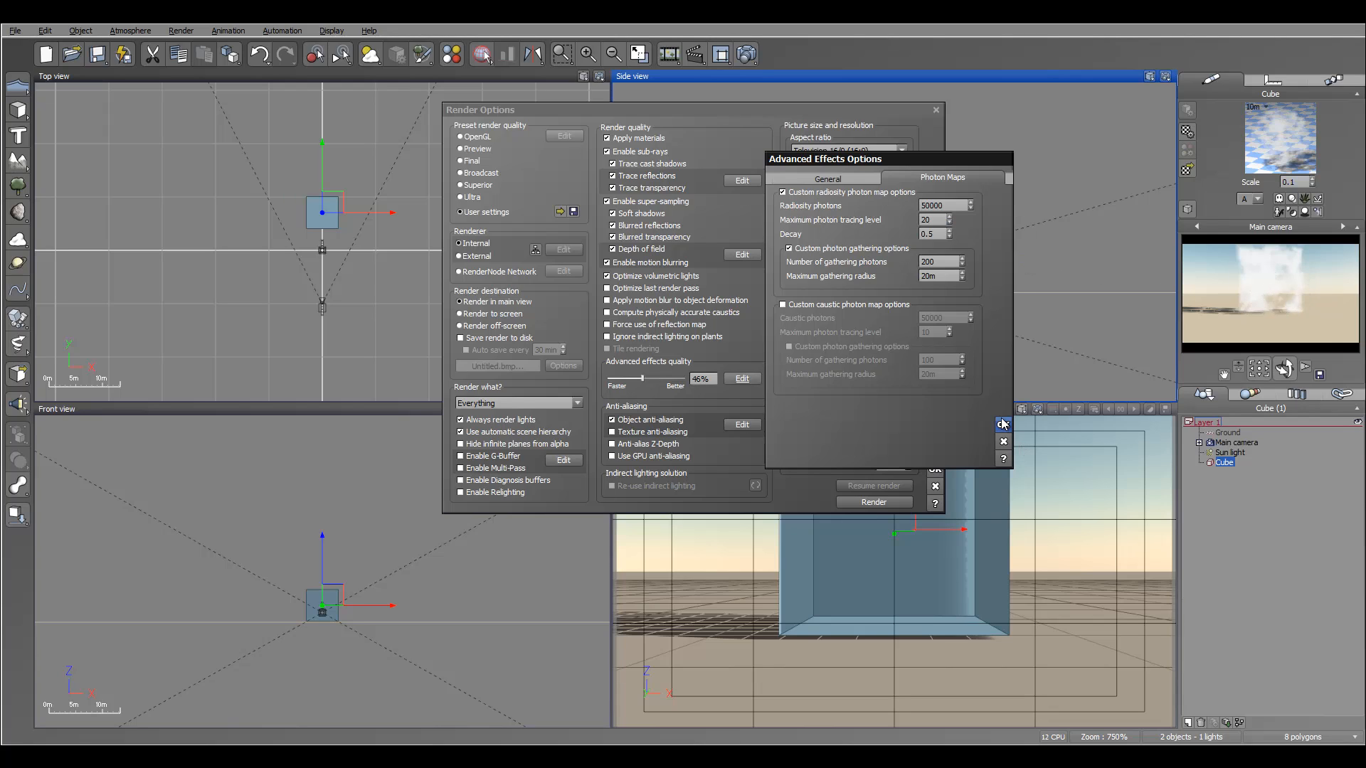